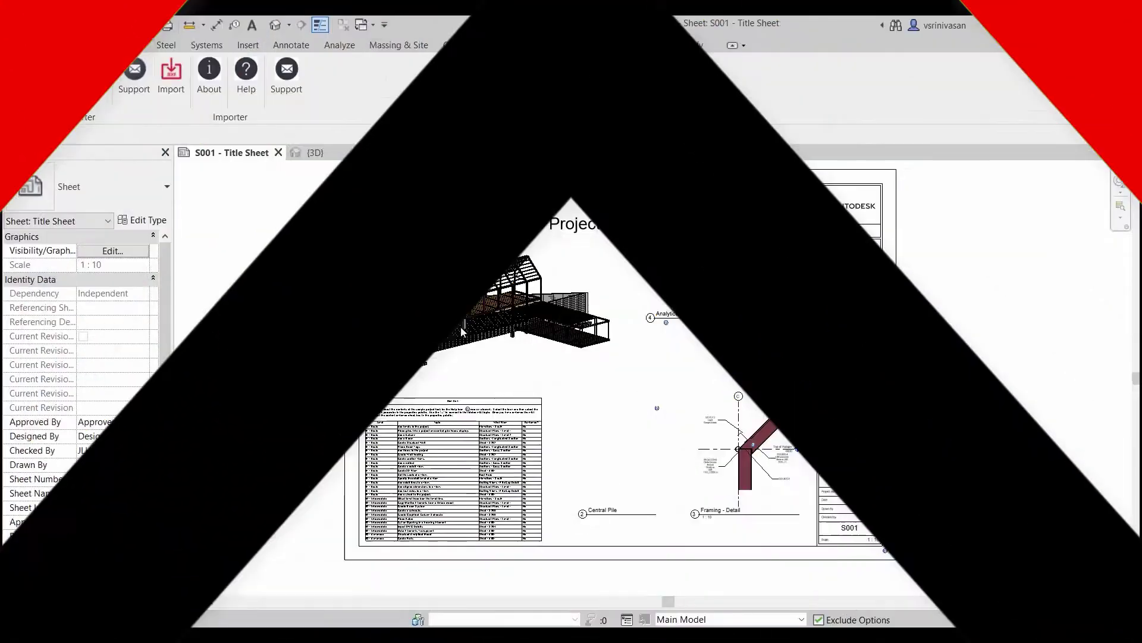
Step: Switch from the title sheet to the {3D} view and orbit the structural sample model
scroll(467, 310, "up", 2)
scroll(464, 312, "up", 1)
scroll(464, 312, "up", 1)
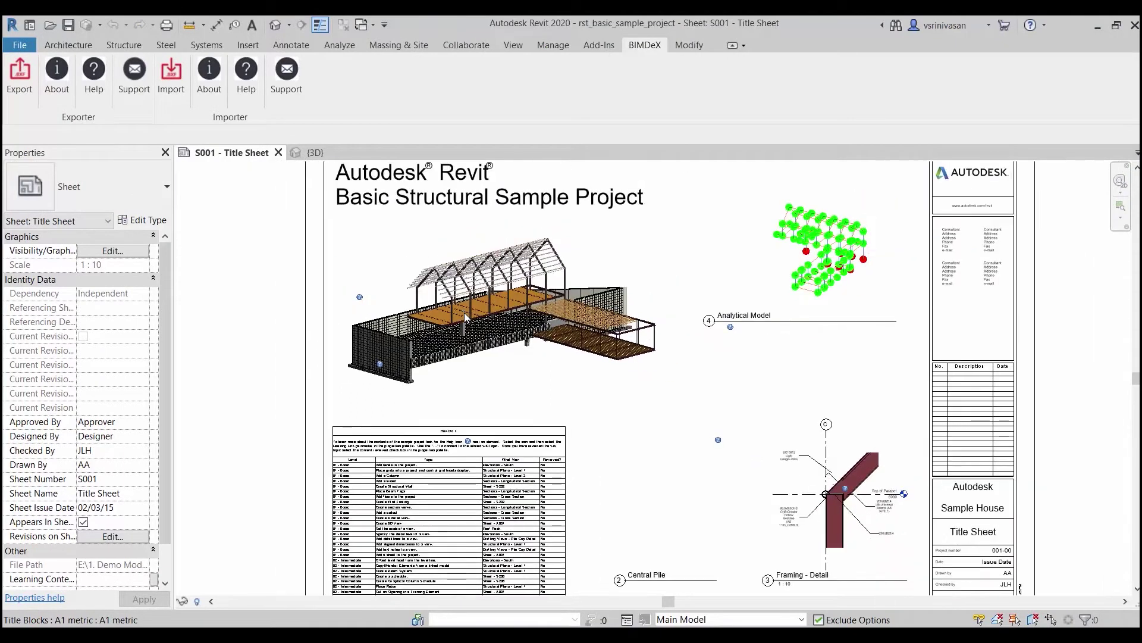
scroll(464, 312, "down", 1)
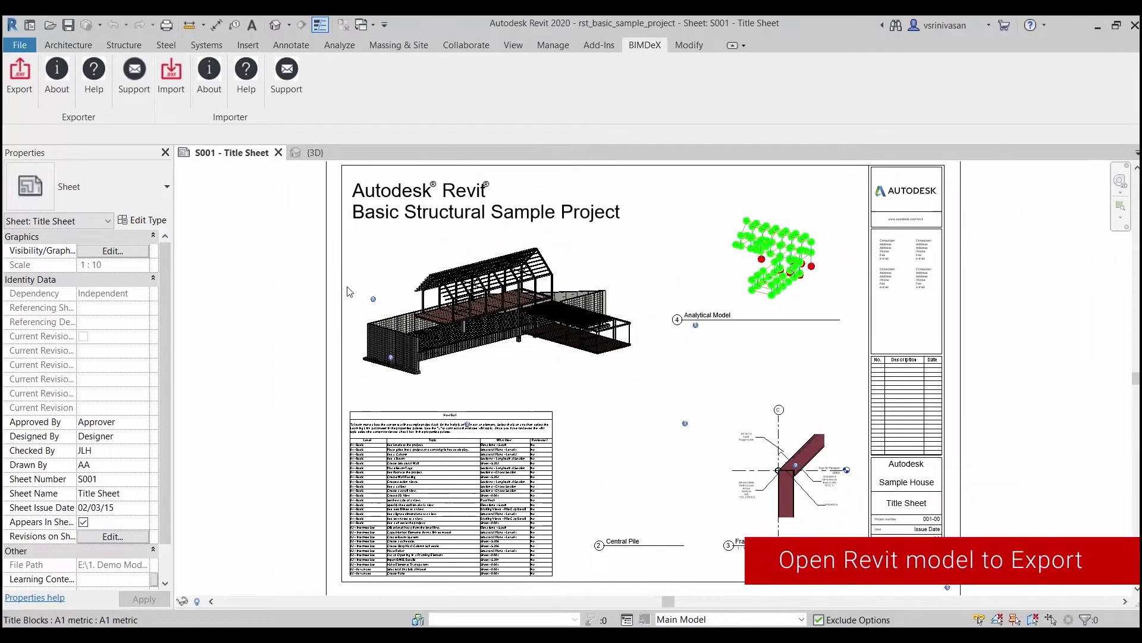
left_click(311, 154)
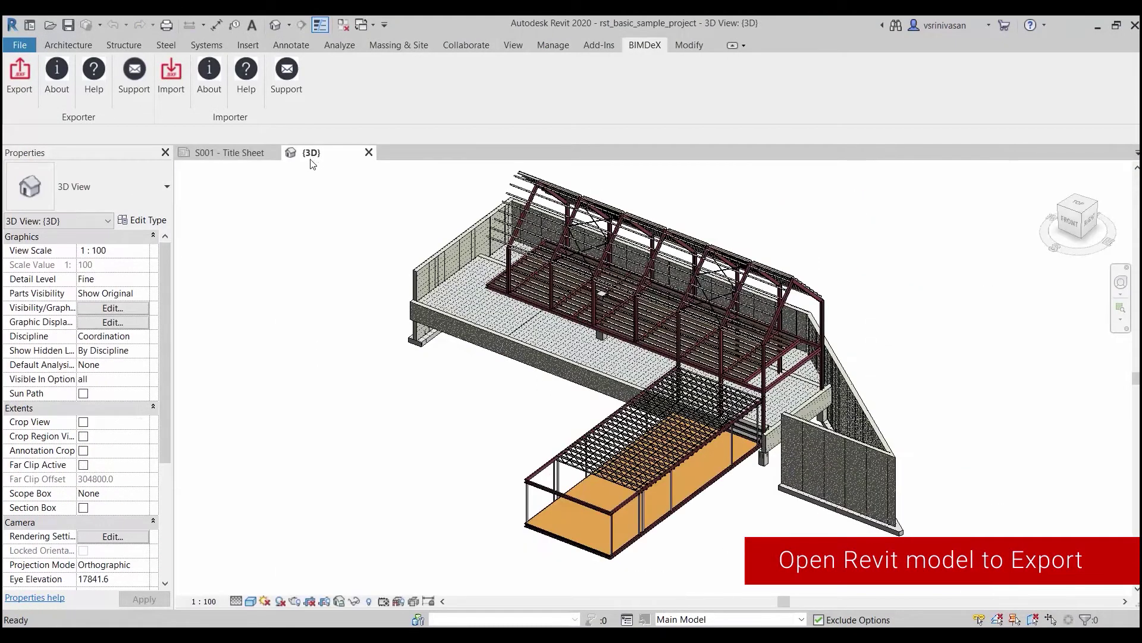
middle_click_drag(897, 358, 921, 360, "shift")
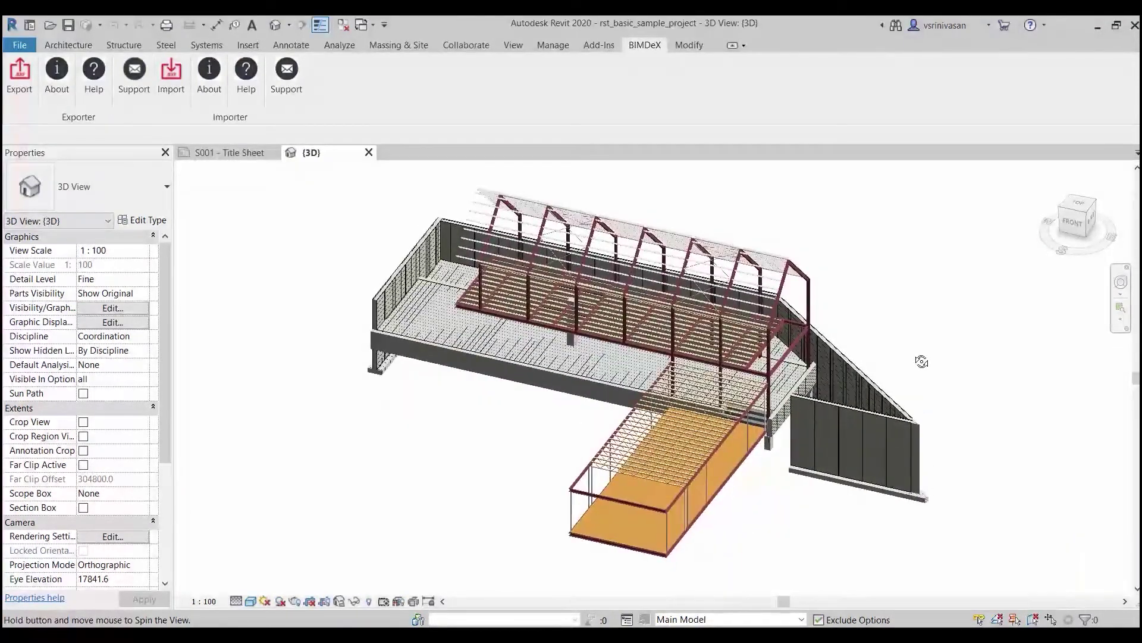
left_click(9, 75)
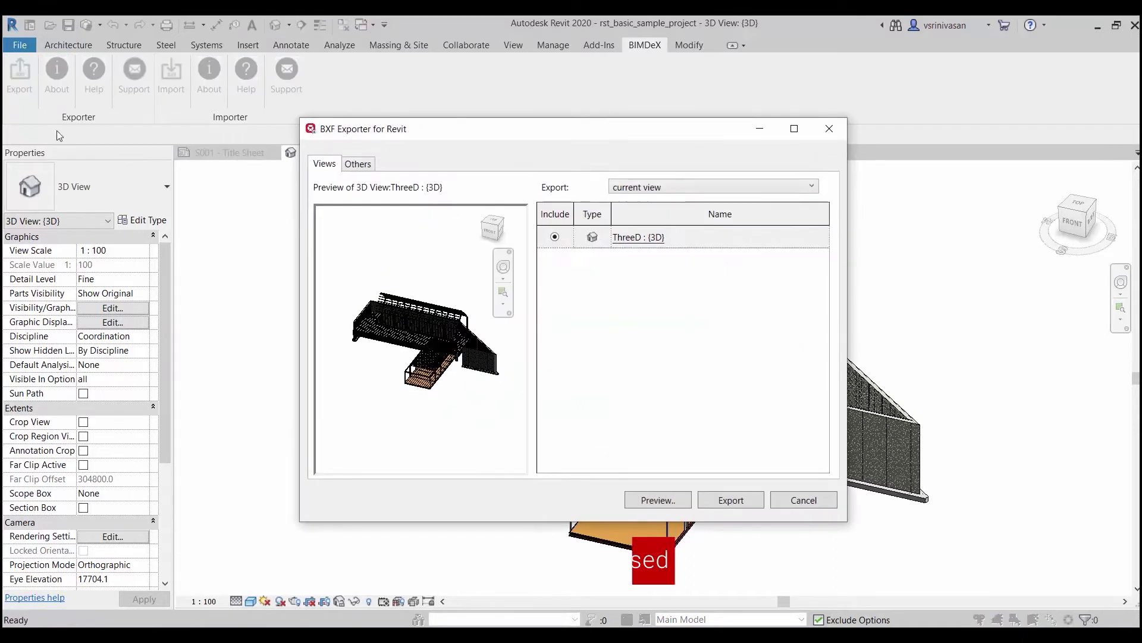
Step: Rotate the export preview and set Export to list all in-session views
left_click_drag(369, 333, 391, 323)
scroll(391, 324, "up", 2)
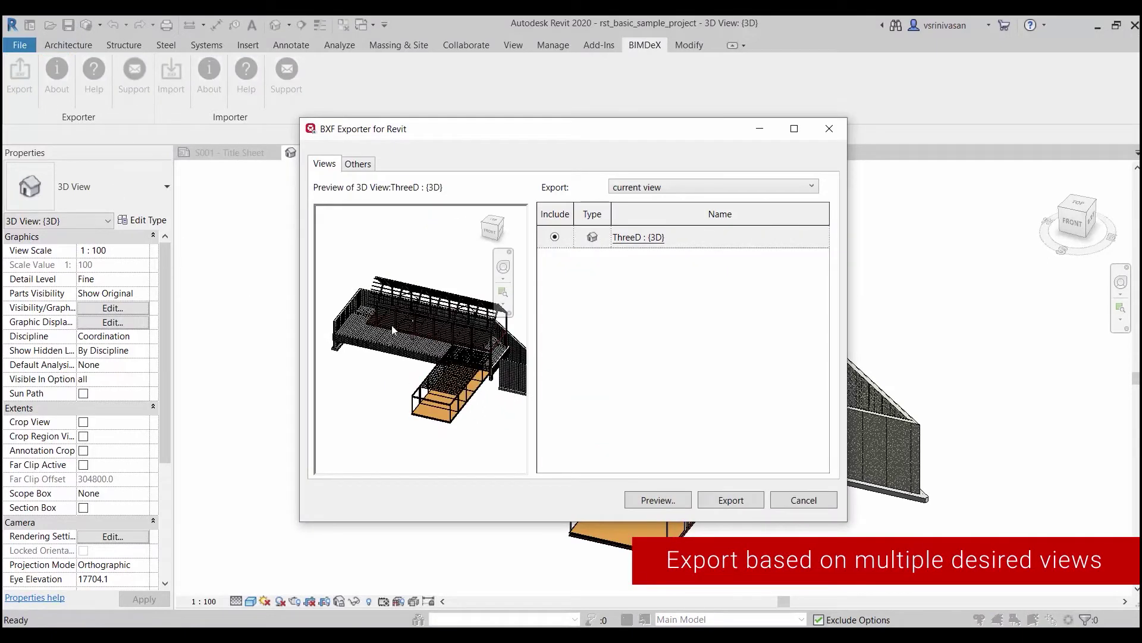
scroll(393, 329, "down", 1)
left_click(642, 191)
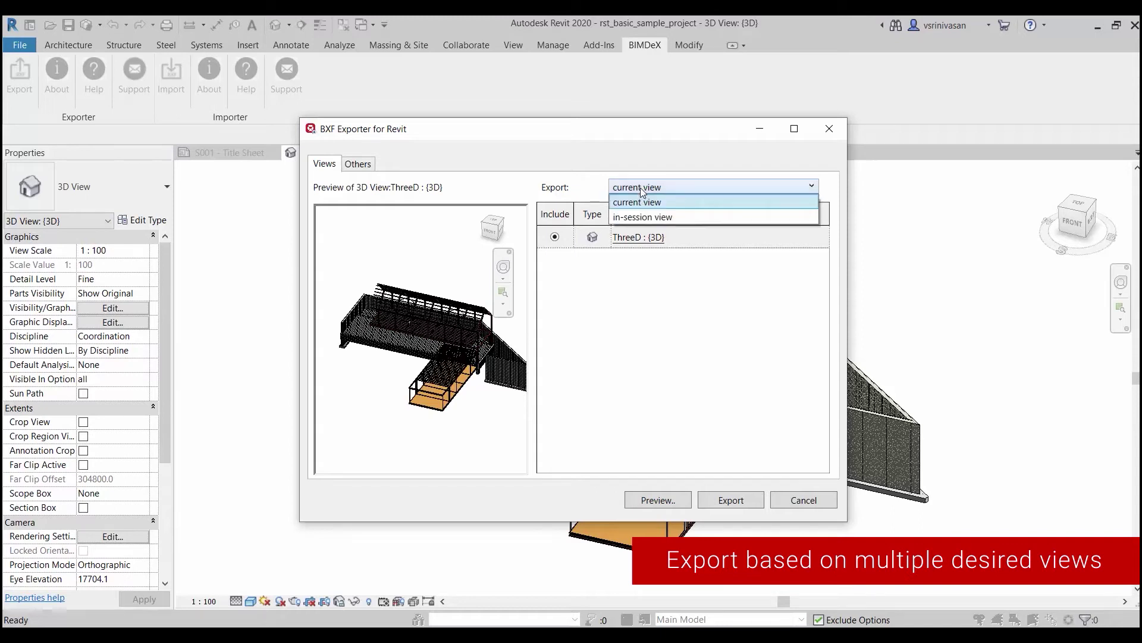
left_click(634, 217)
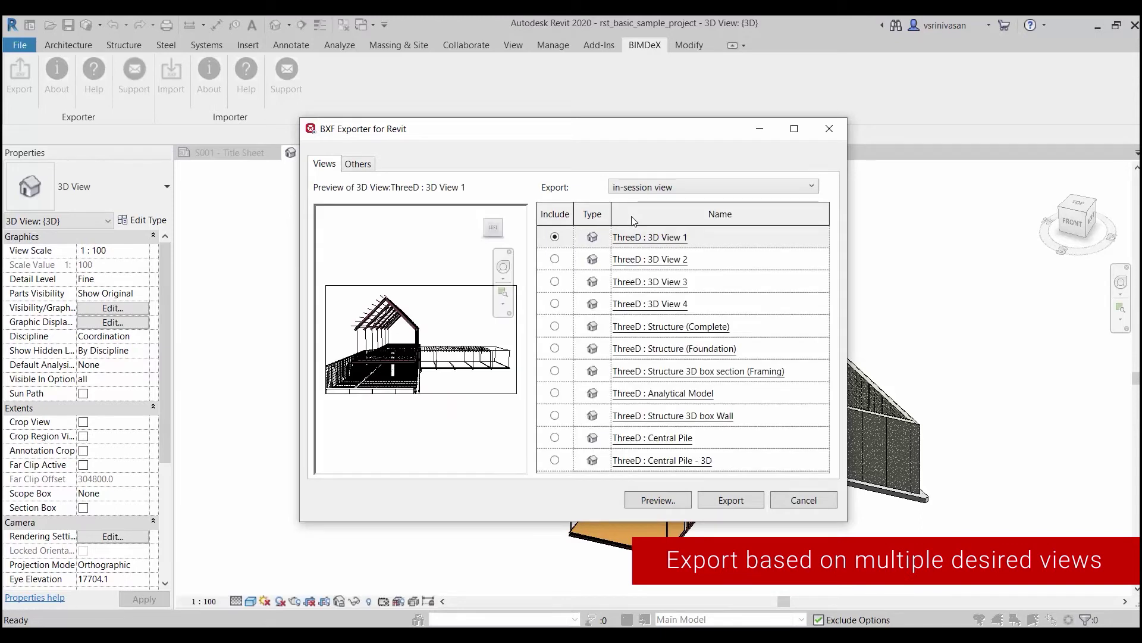
Step: Review the ThreeD views: 3D View 2, Structure (Complete), Foundation, box section Framing and Wall
left_click(556, 260)
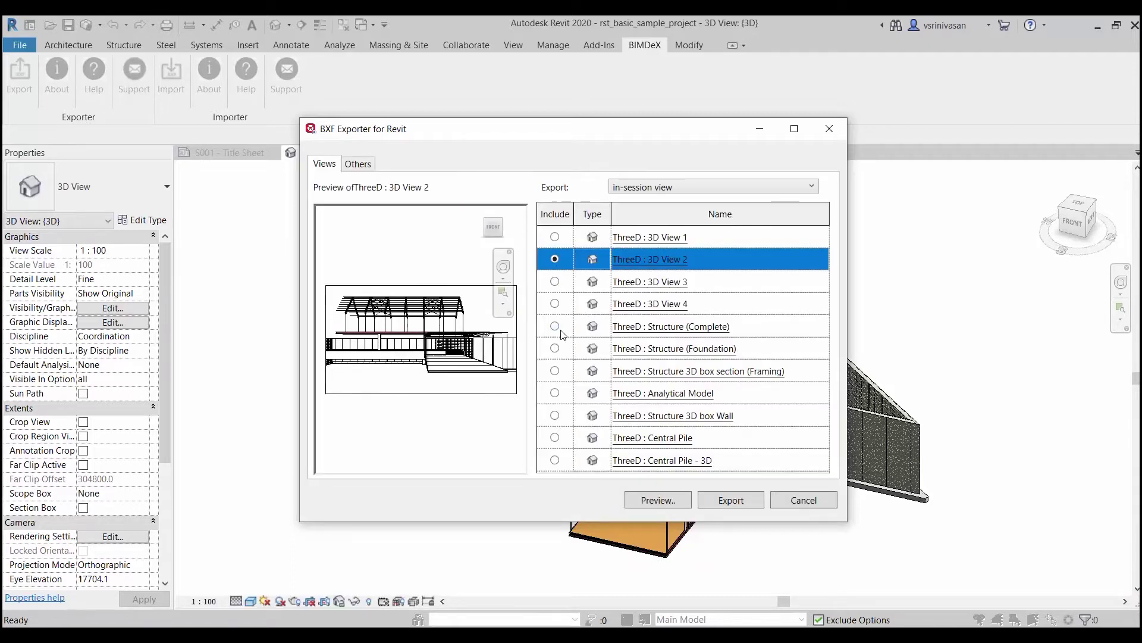
left_click(556, 327)
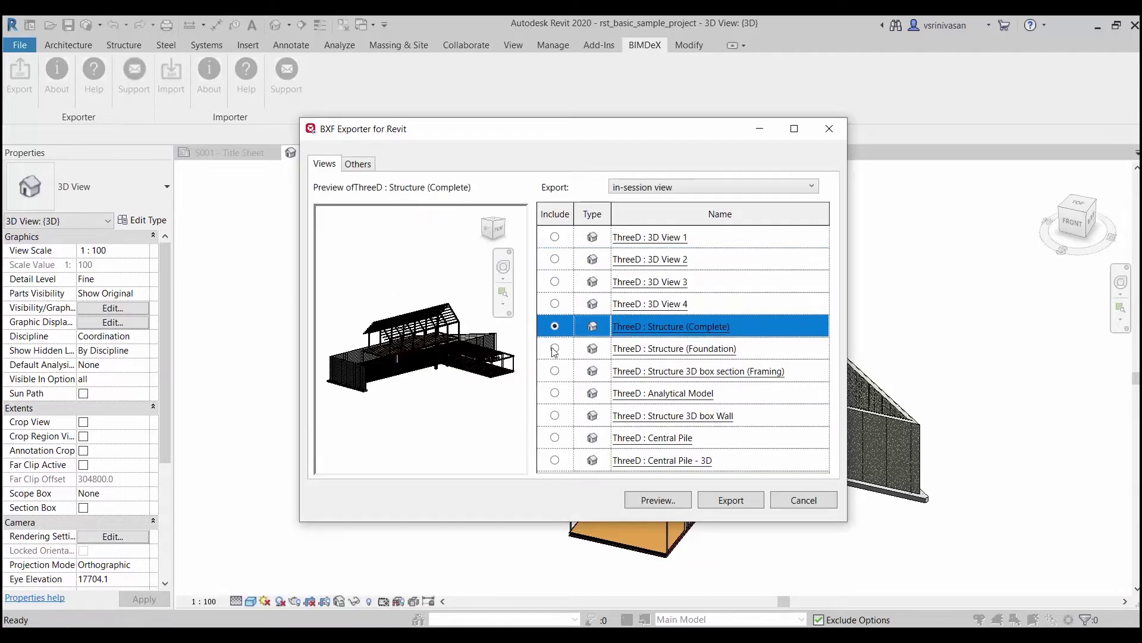
left_click(555, 348)
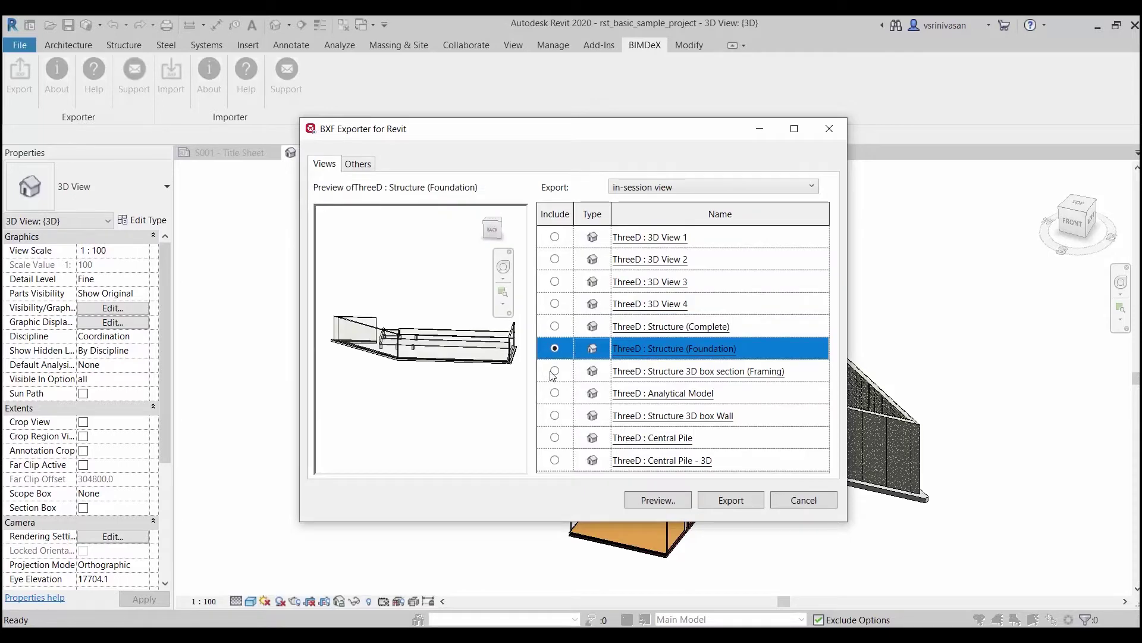
left_click(554, 372)
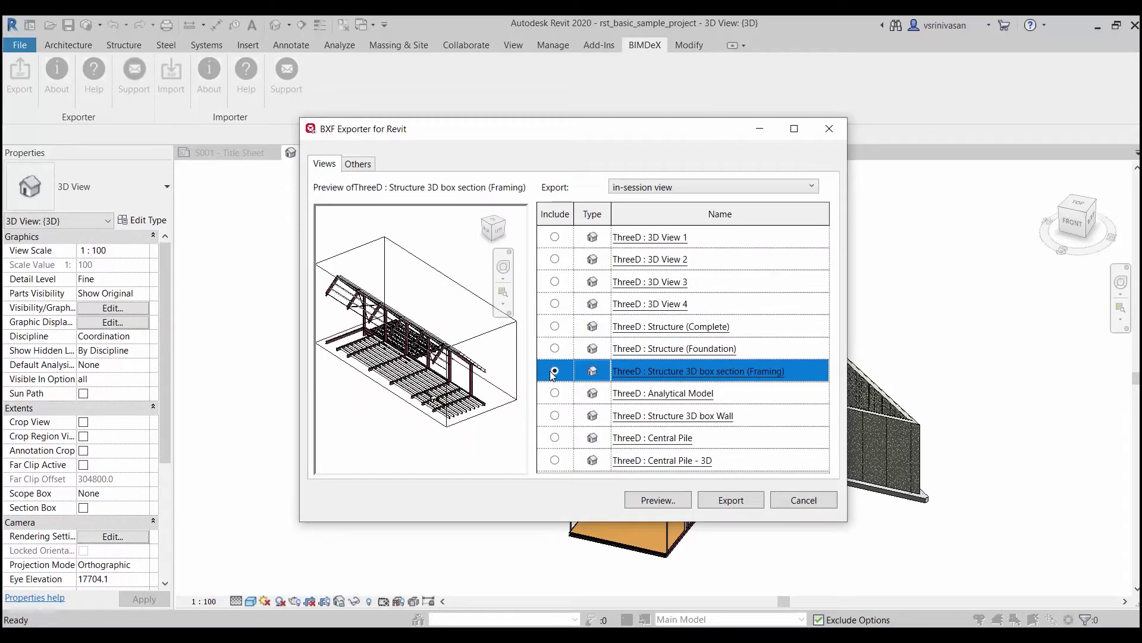
left_click(556, 416)
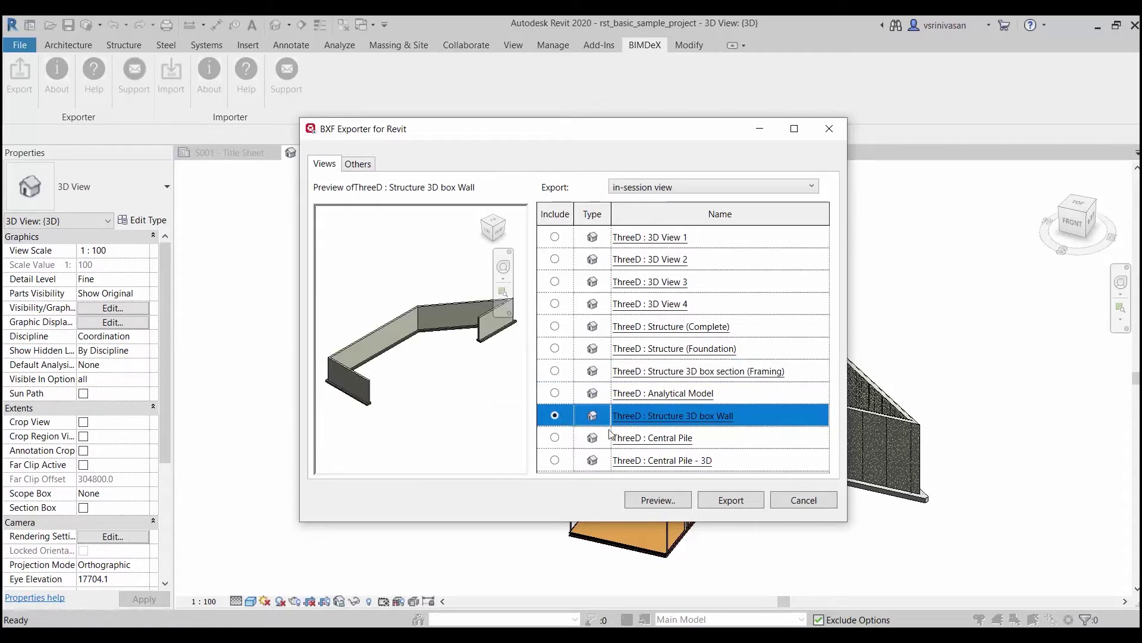
Step: Set the BXF export back to the current view only
left_click(713, 190)
left_click(705, 198)
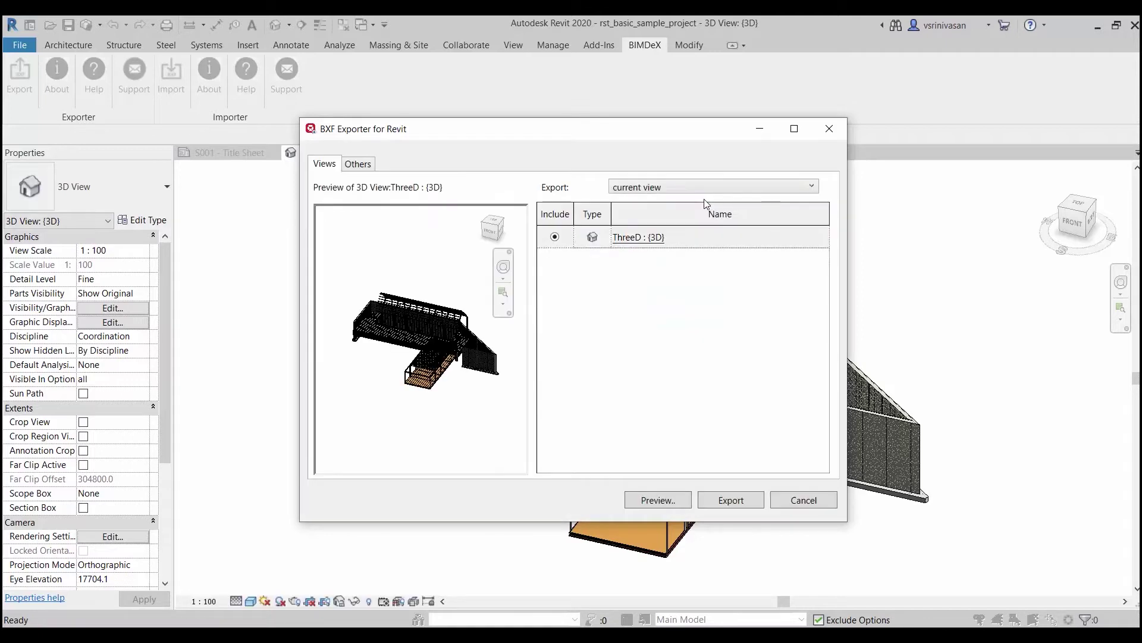
left_click(366, 168)
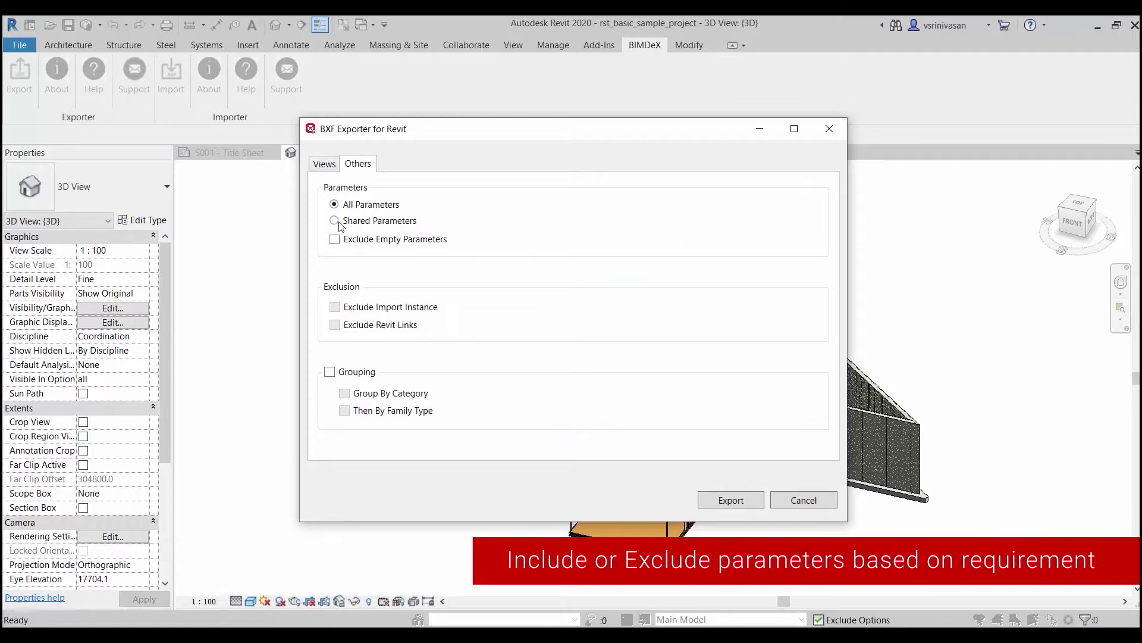
Step: Check Exclude Empty Parameters and group by category, then by family type
left_click(337, 244)
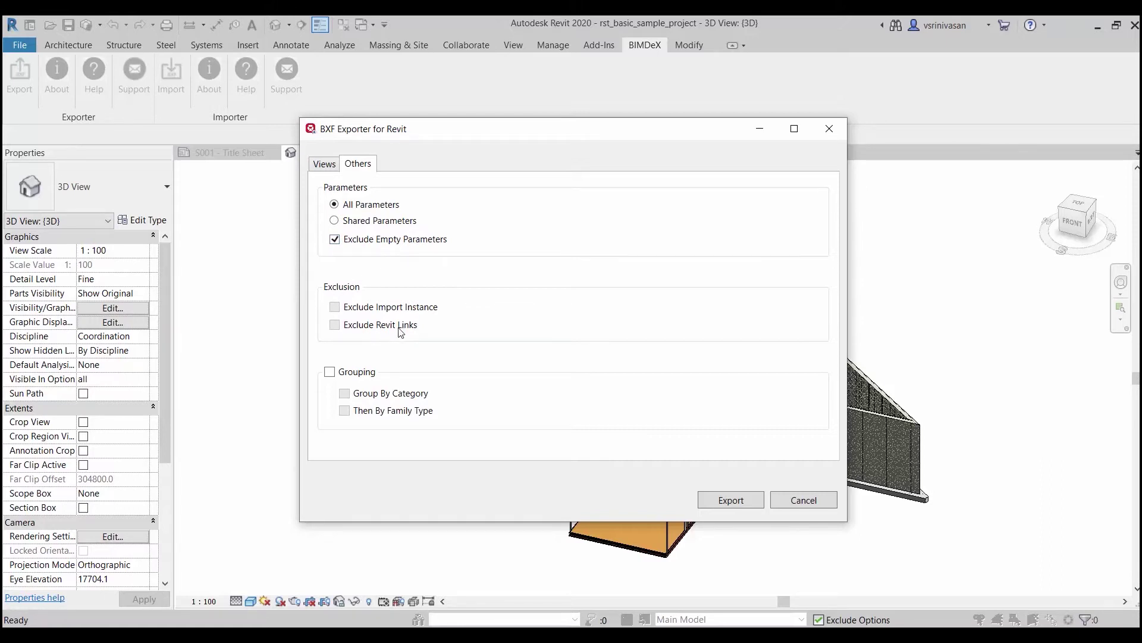
left_click(330, 372)
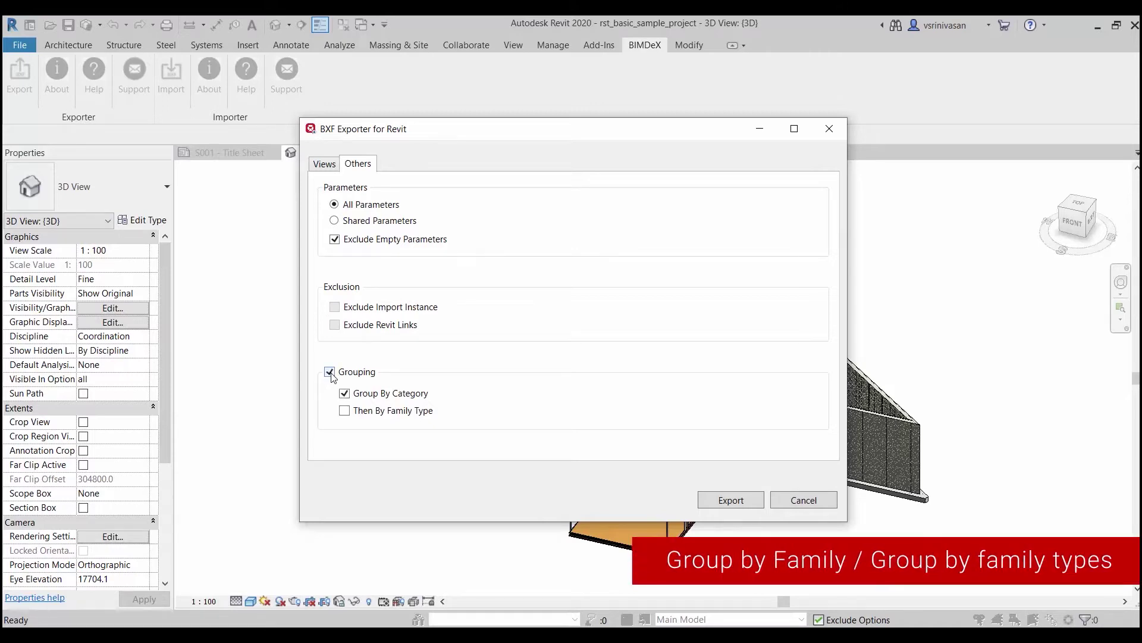
left_click(345, 413)
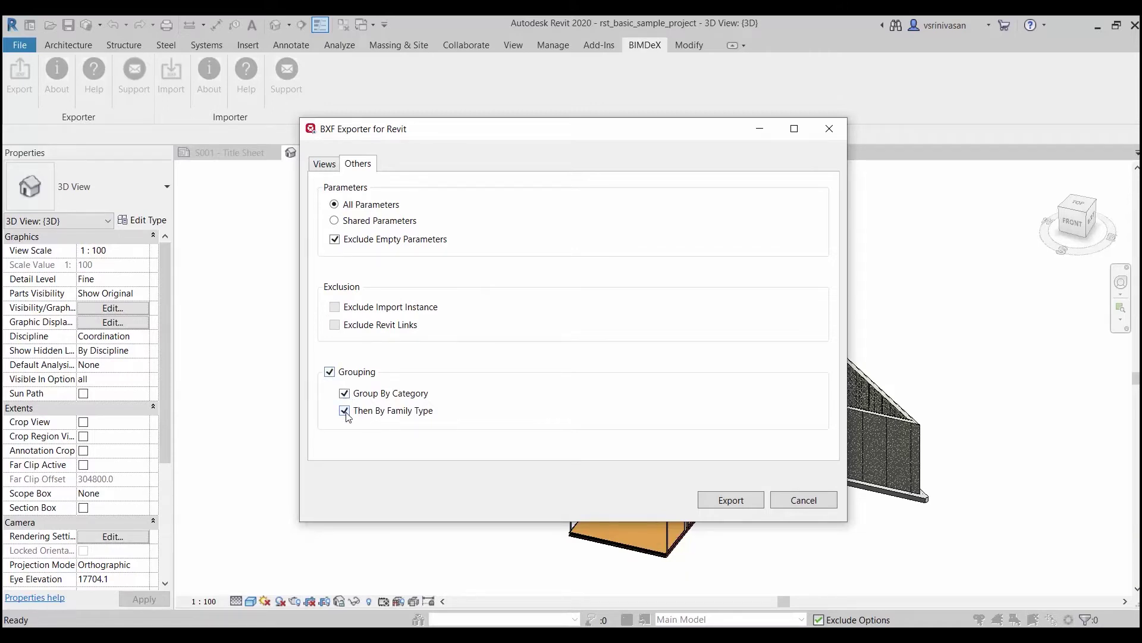
left_click(331, 167)
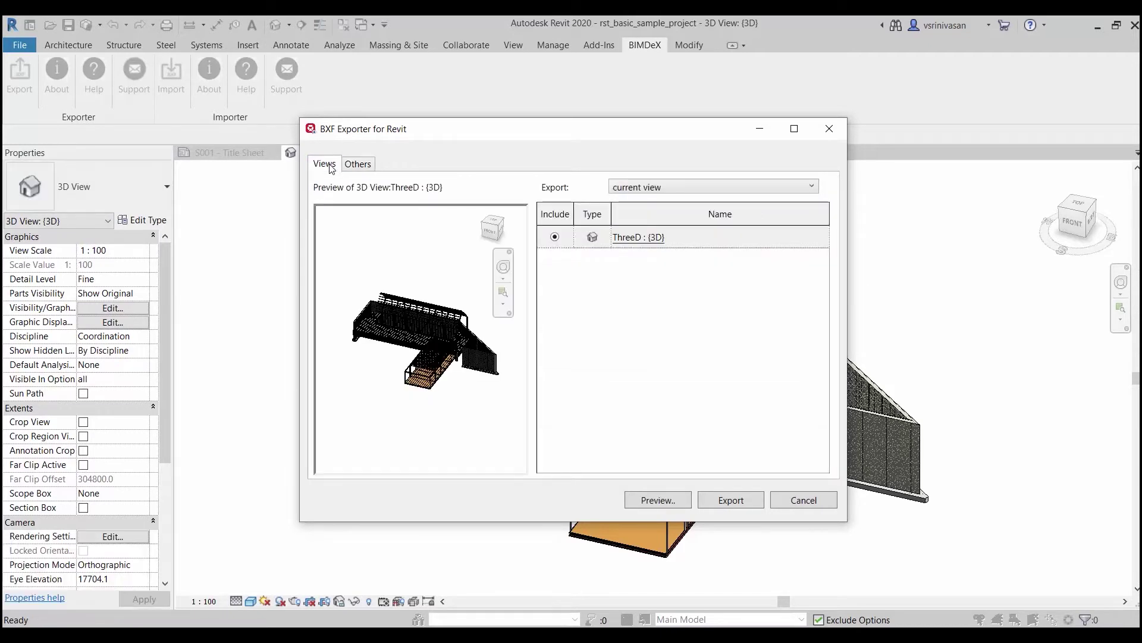
Step: Preview the 3D view, then export it as a BXF file into Desktop\Demo
left_click(649, 500)
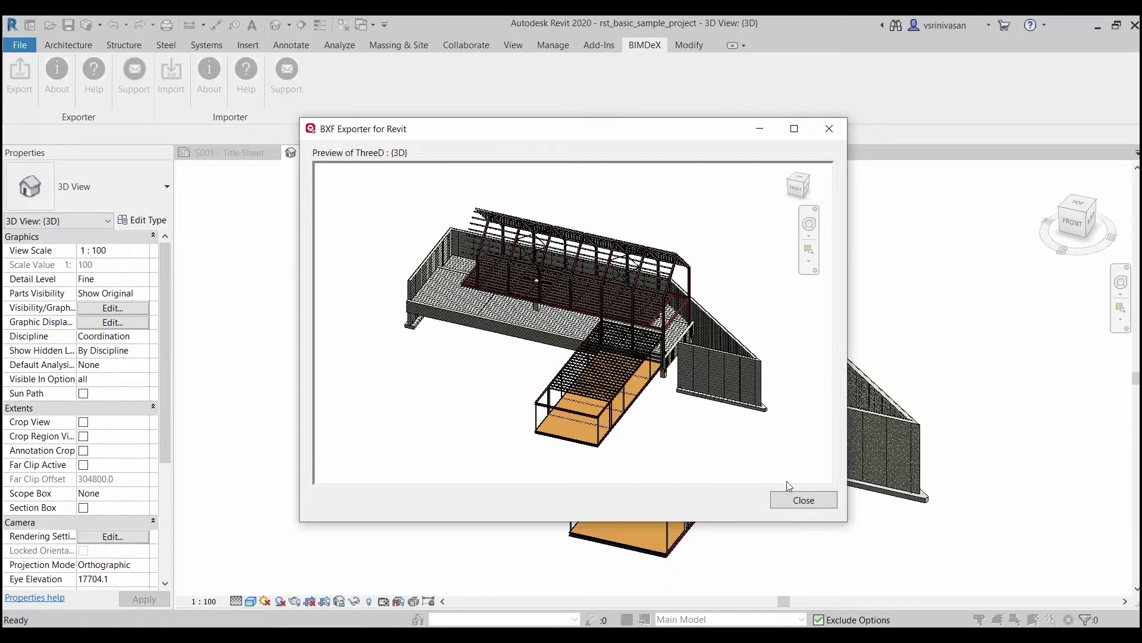
left_click(795, 498)
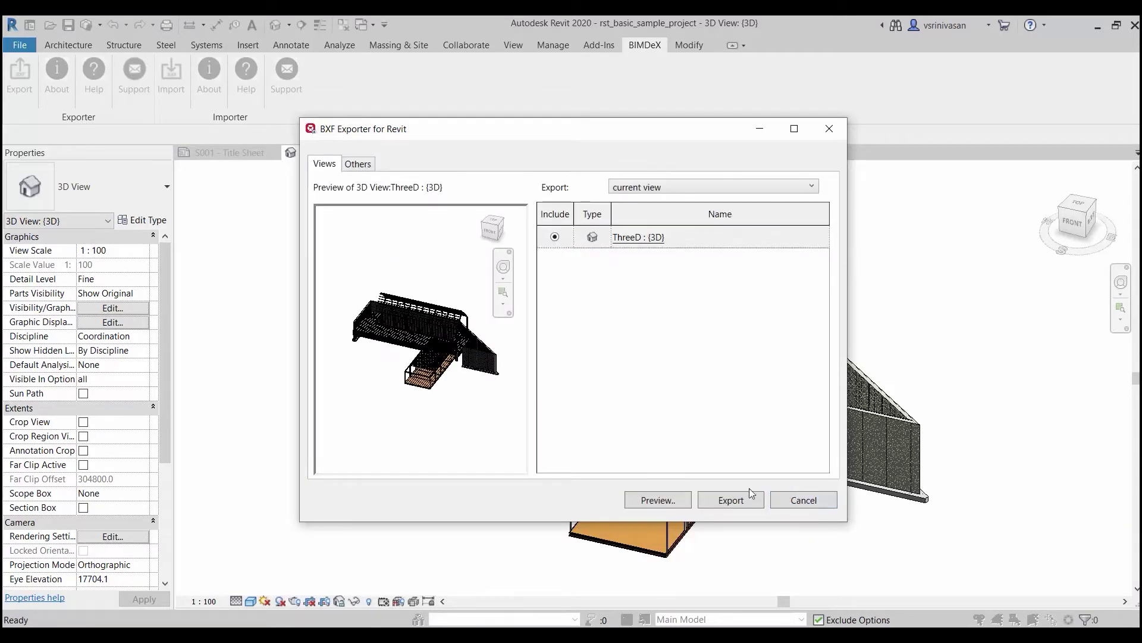
left_click(736, 502)
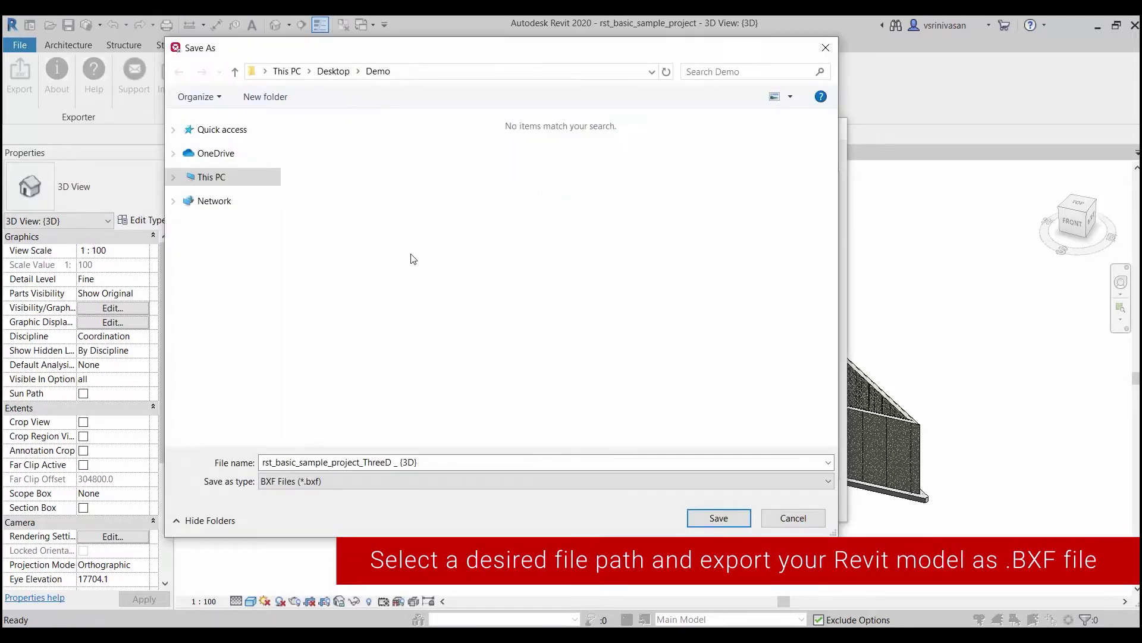
left_click(719, 517)
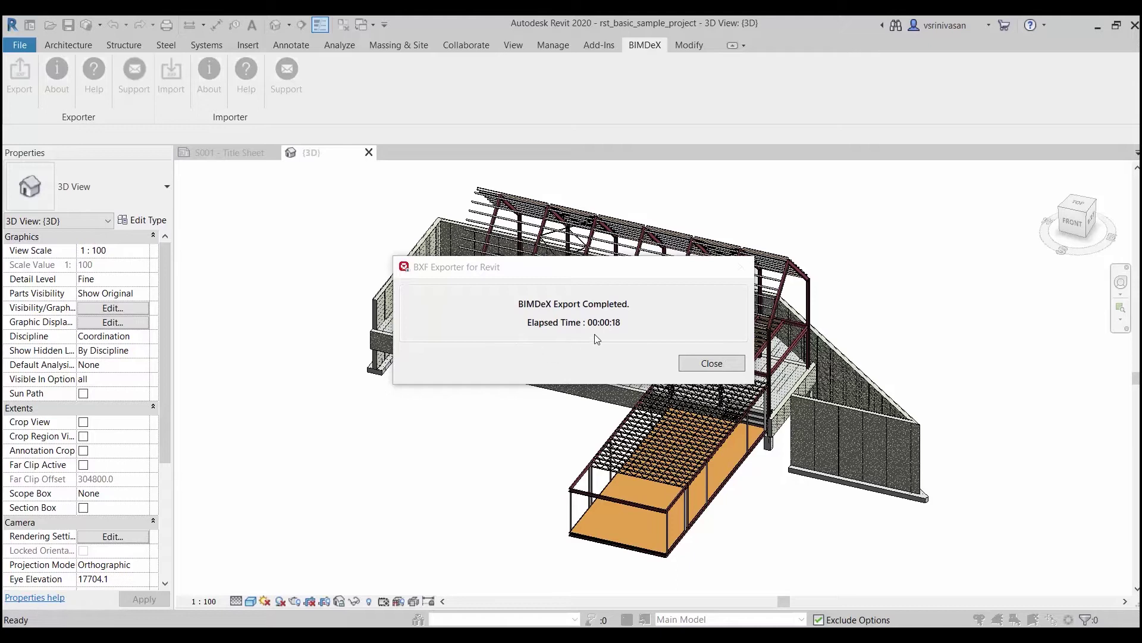
left_click(729, 365)
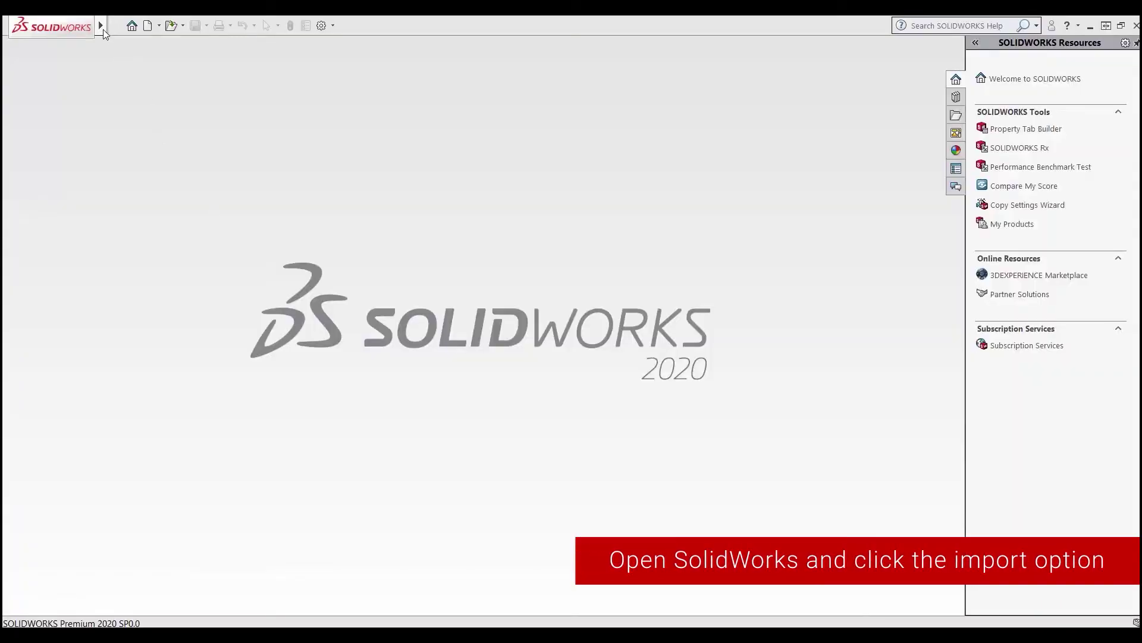
Step: In the BIMDeX importer, load the rst_basic_sample_project ThreeD .bxf file from Desktop\Demo
left_click(101, 25)
left_click(168, 25)
mouse_move(211, 89)
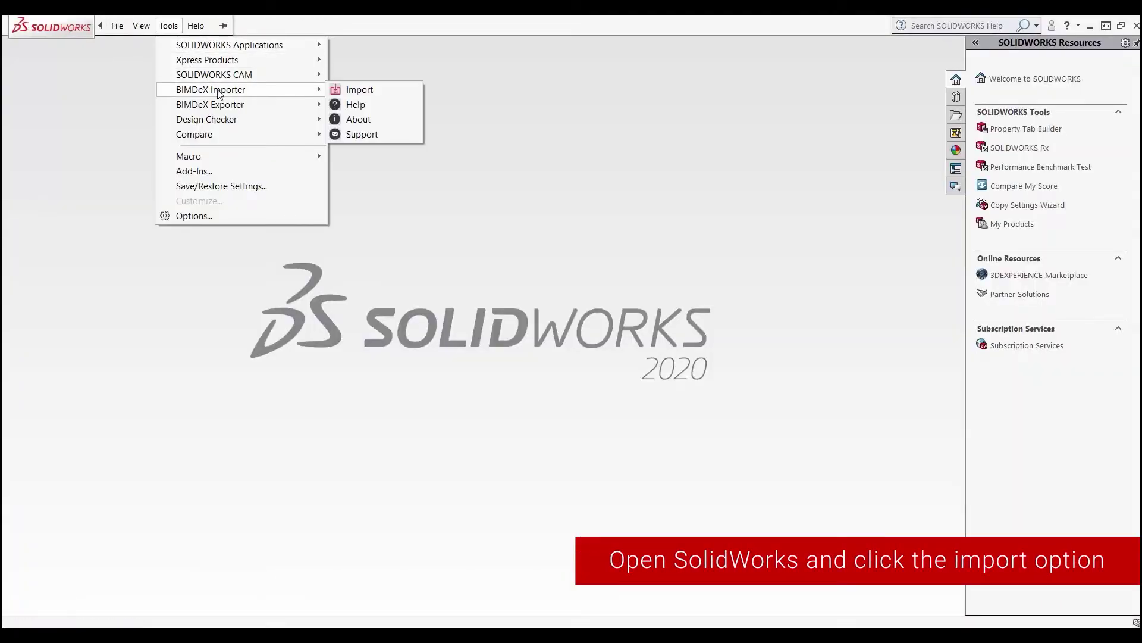
left_click(351, 93)
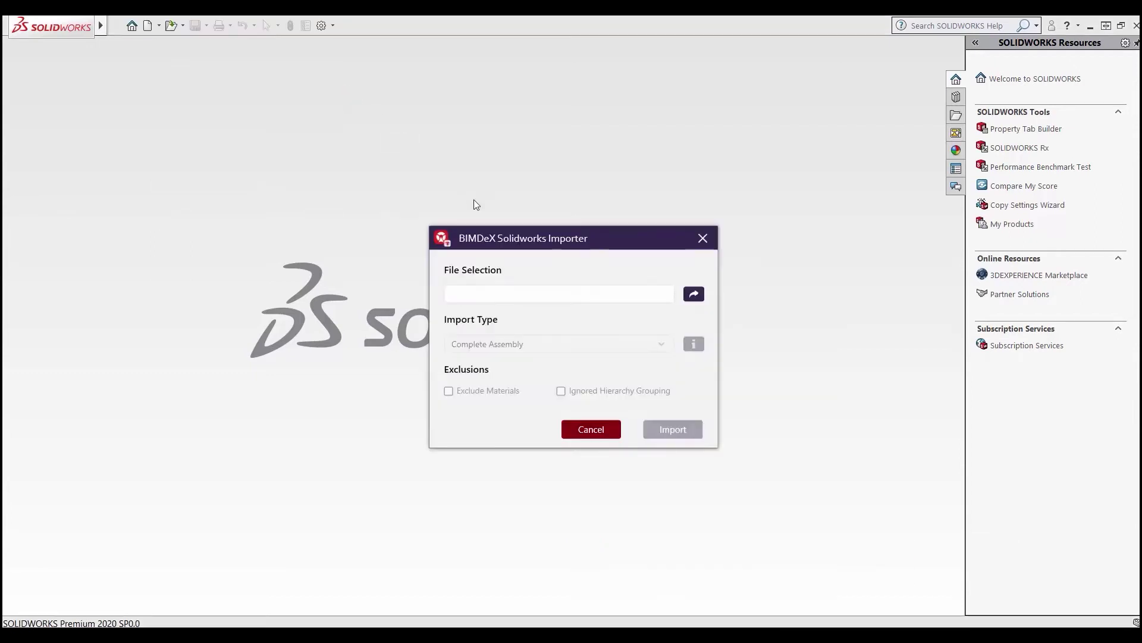
left_click(692, 295)
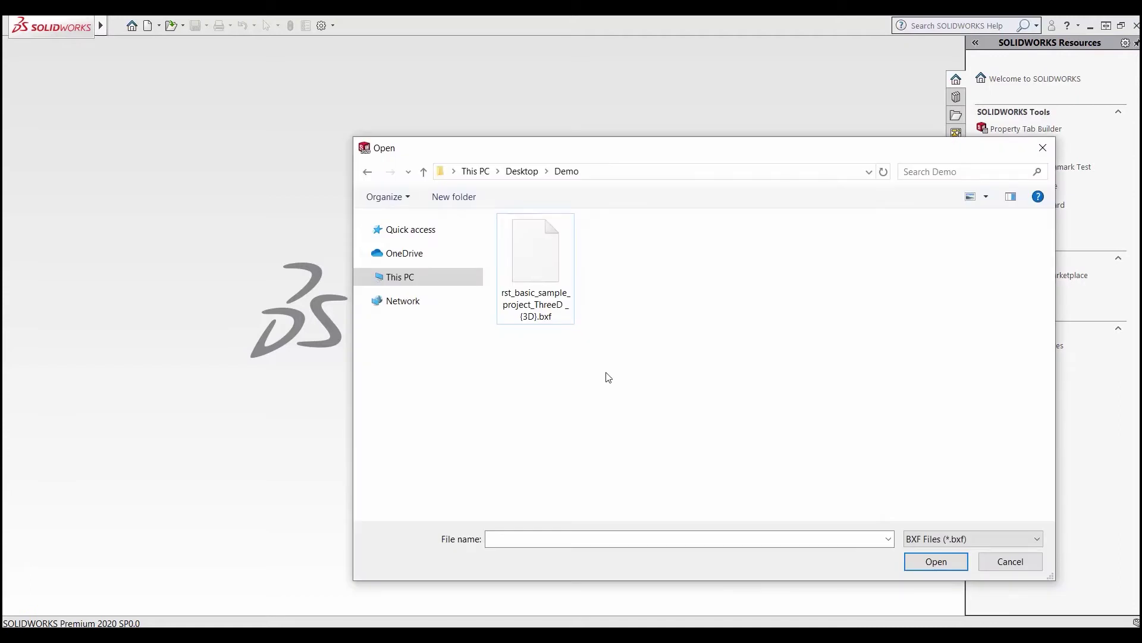
left_click(562, 305)
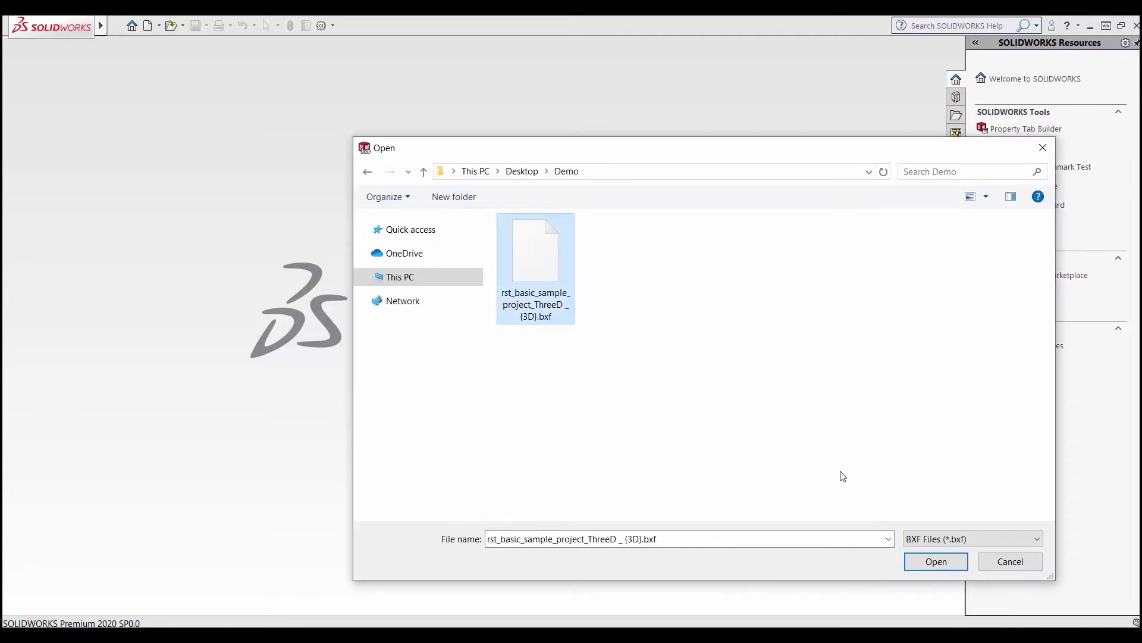
left_click(931, 561)
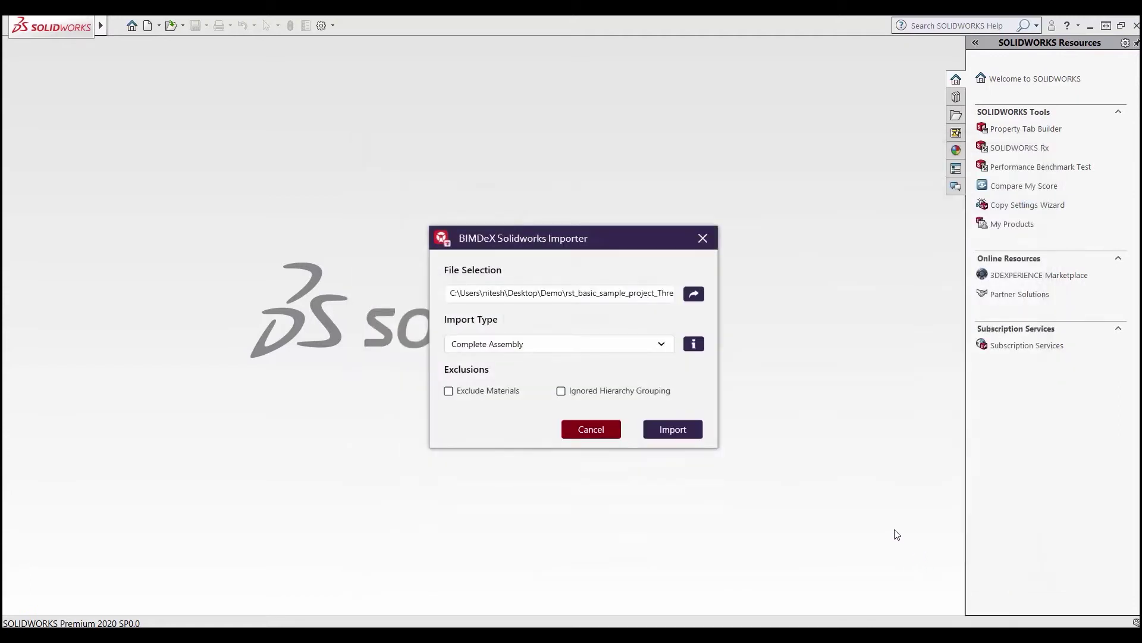
left_click(690, 349)
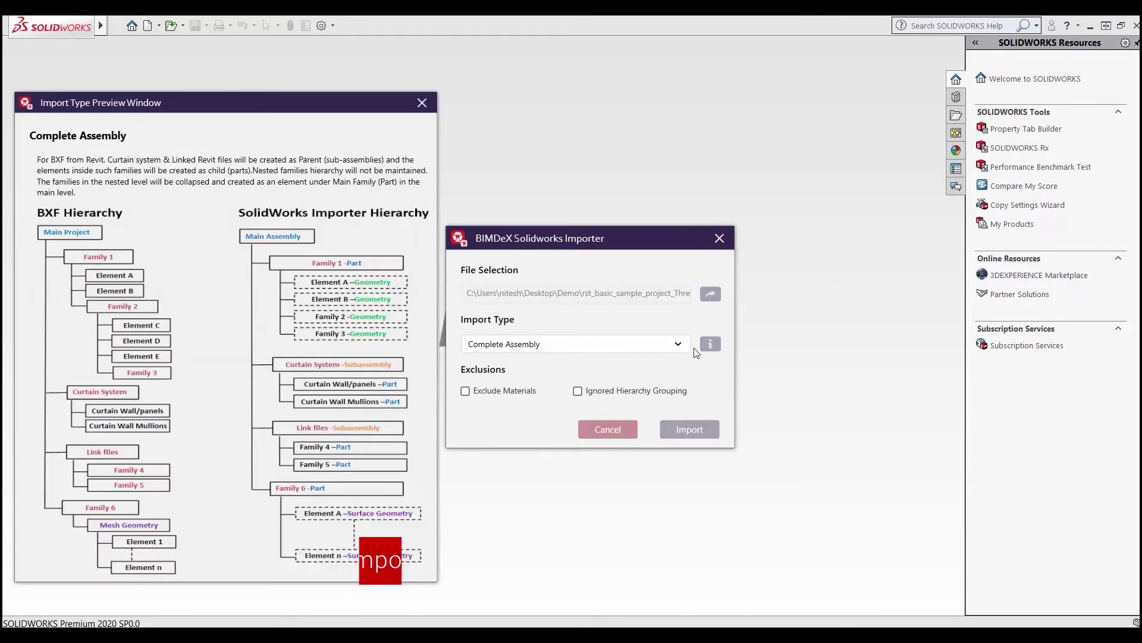
left_click(648, 343)
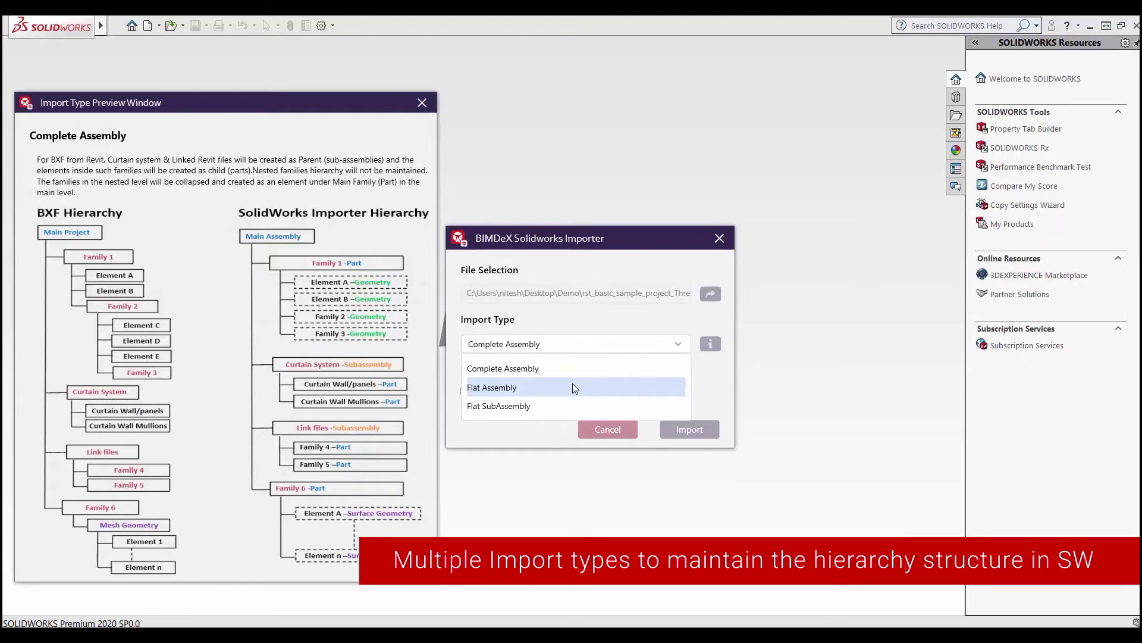
left_click(572, 388)
left_click(574, 348)
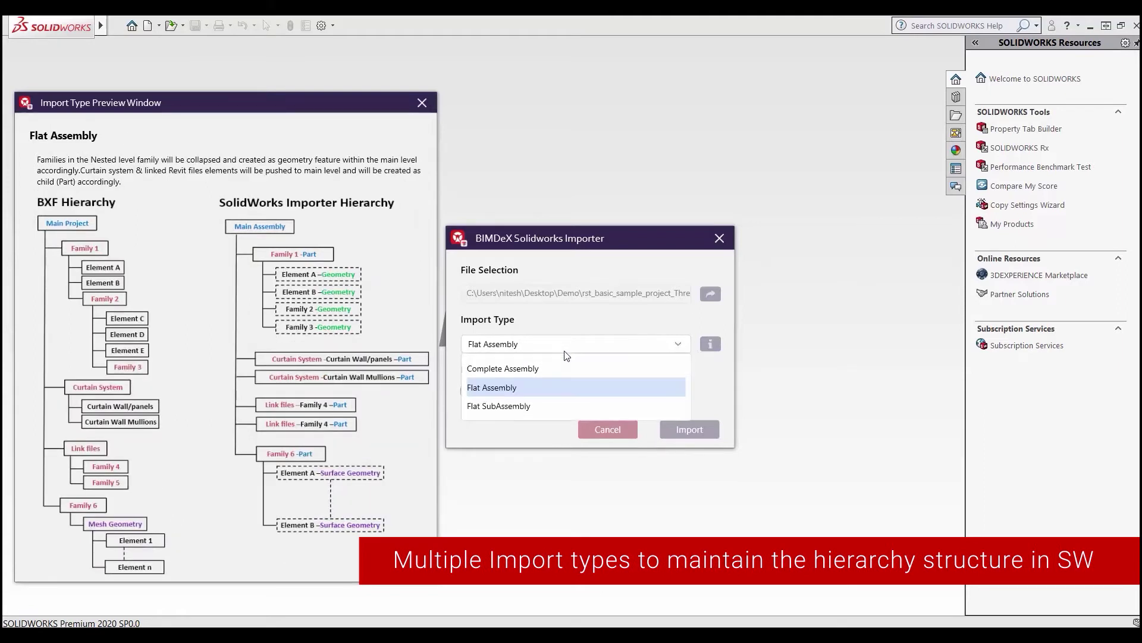
left_click(544, 404)
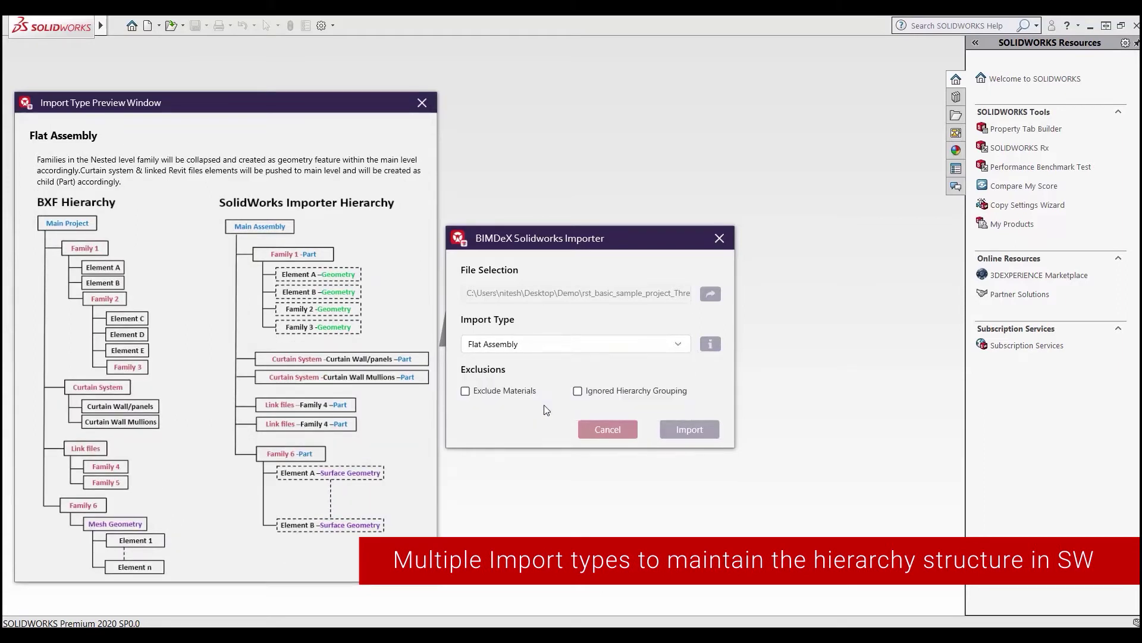
left_click(552, 349)
left_click(546, 369)
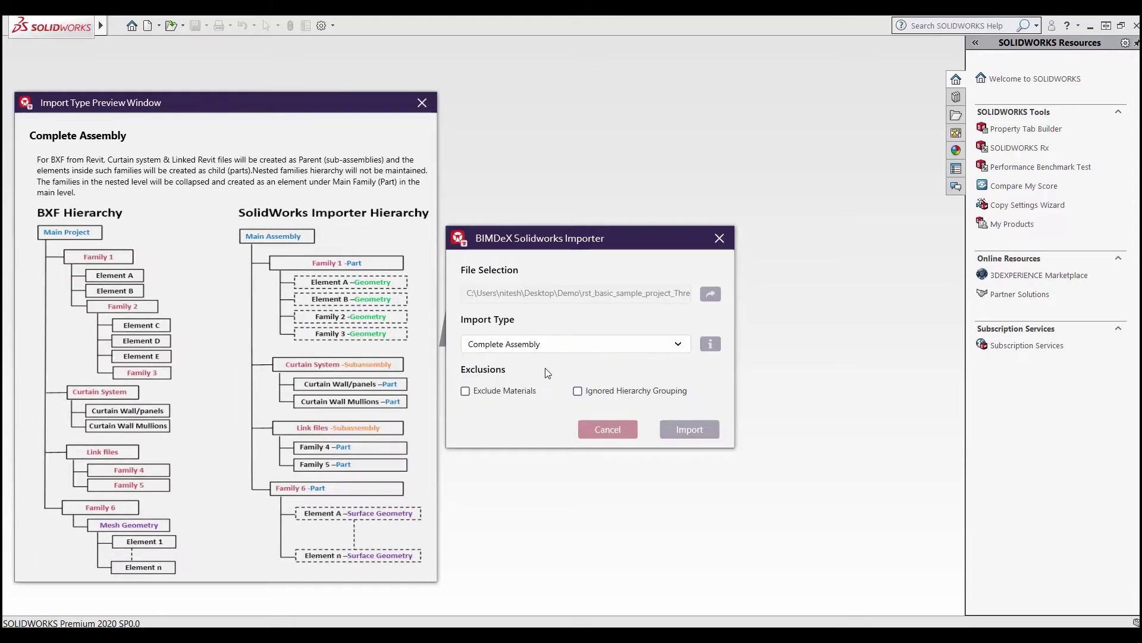
left_click(422, 103)
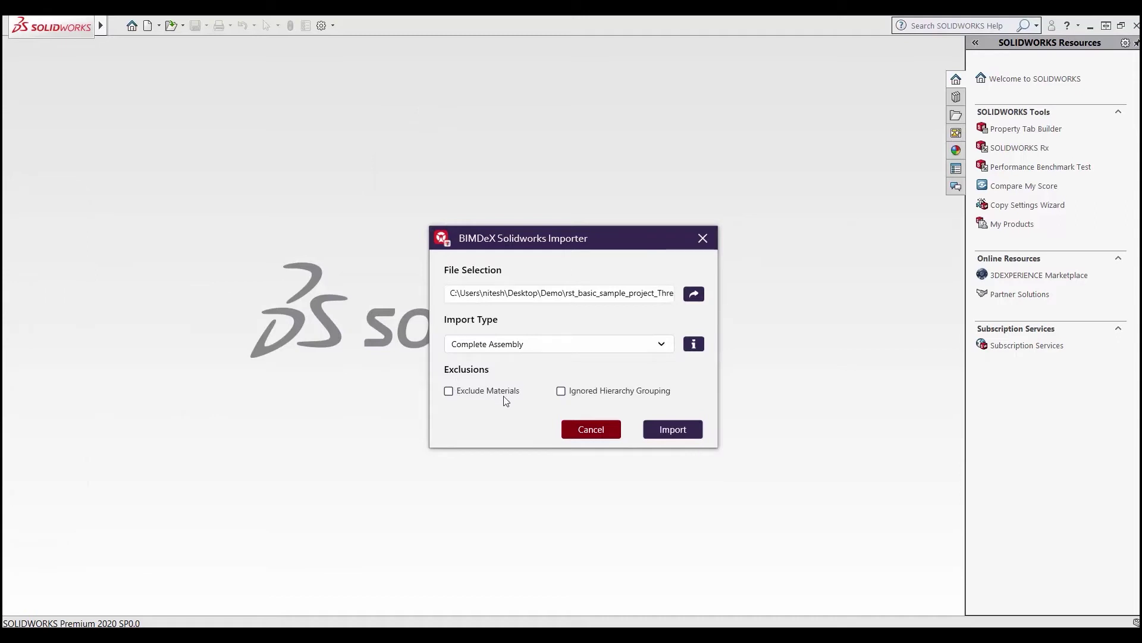
Step: Import the .bxf as a Complete Assembly and zoom to fit the whole building
left_click(673, 428)
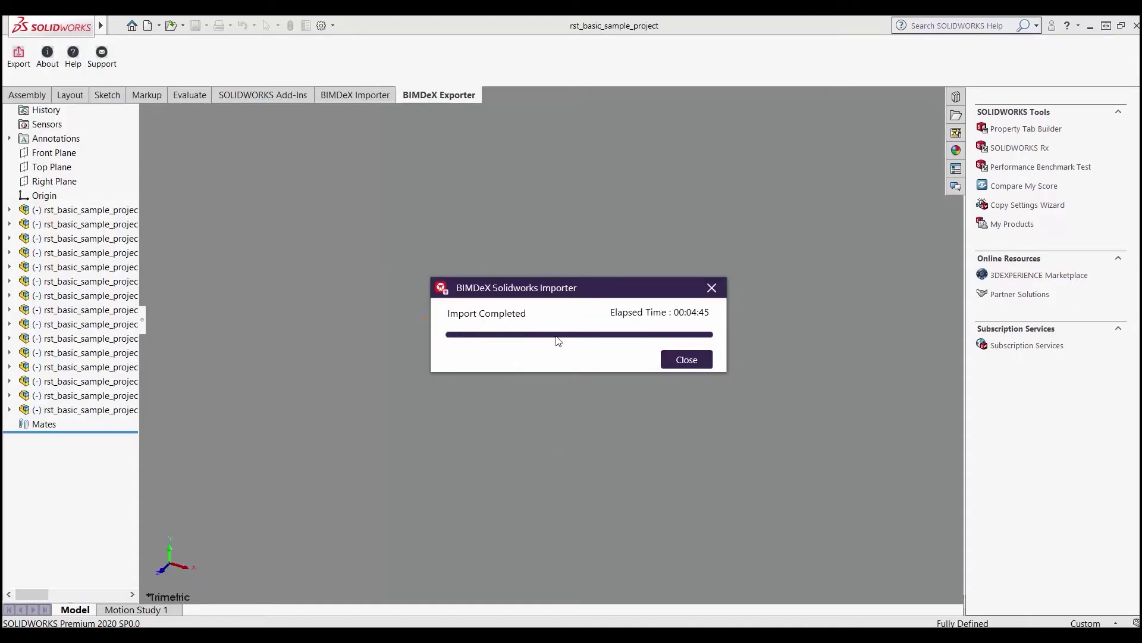
left_click(684, 359)
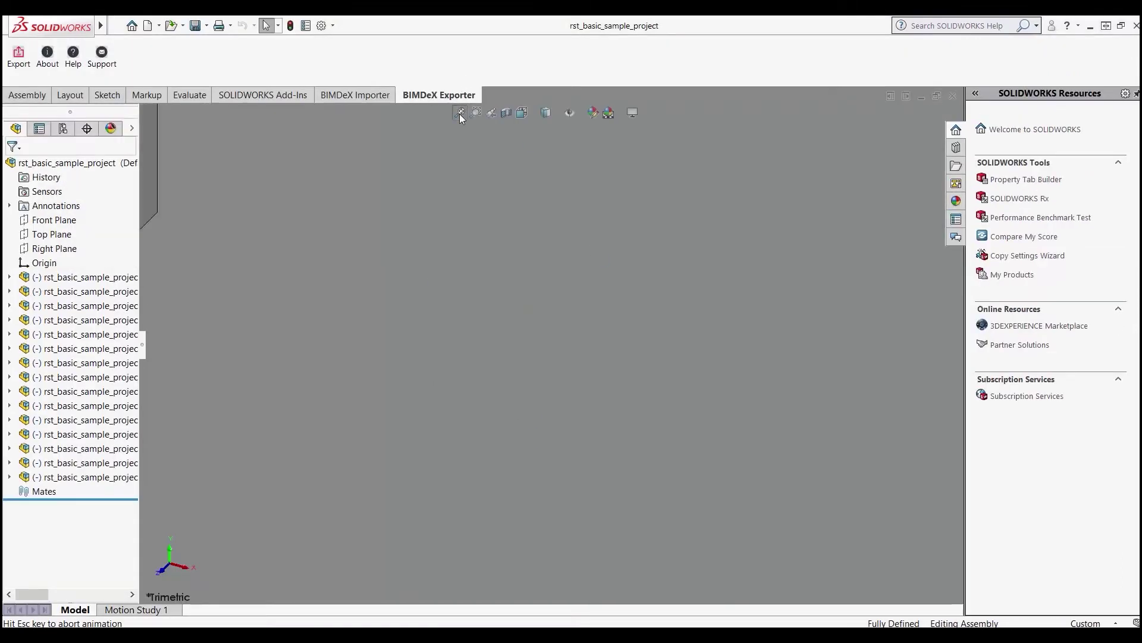
left_click(459, 113)
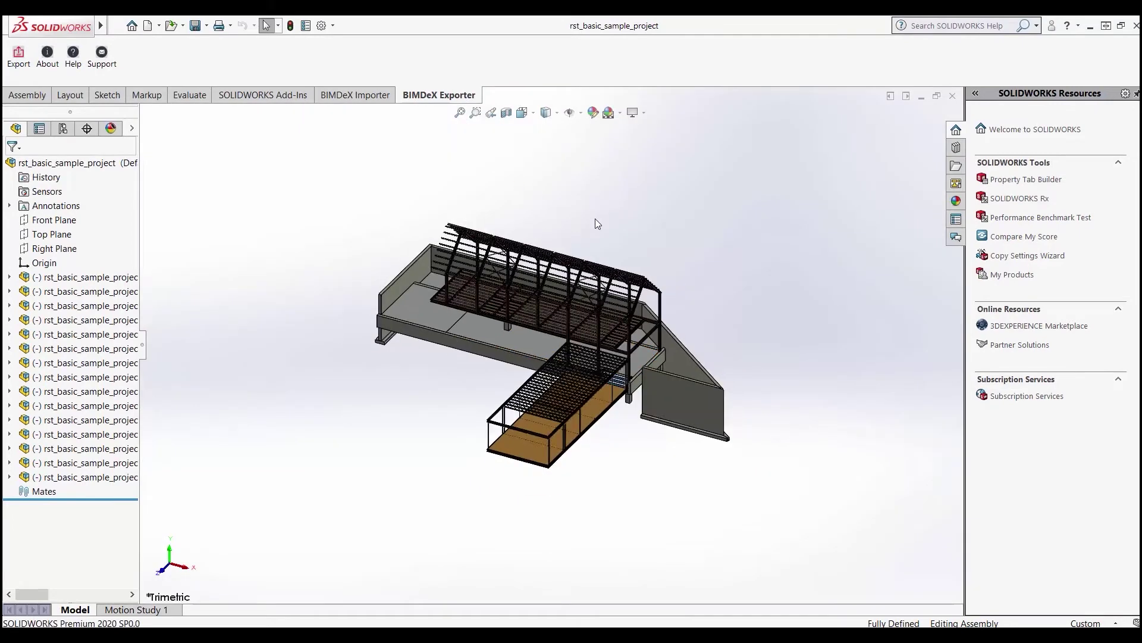
Step: Orbit the model, then expand the nested Walls subassemblies and widen the tree panel
scroll(595, 219, "down", 2)
mouse_move(667, 326)
middle_mouse_down()
mouse_move(746, 336)
mouse_move(749, 374)
middle_mouse_up()
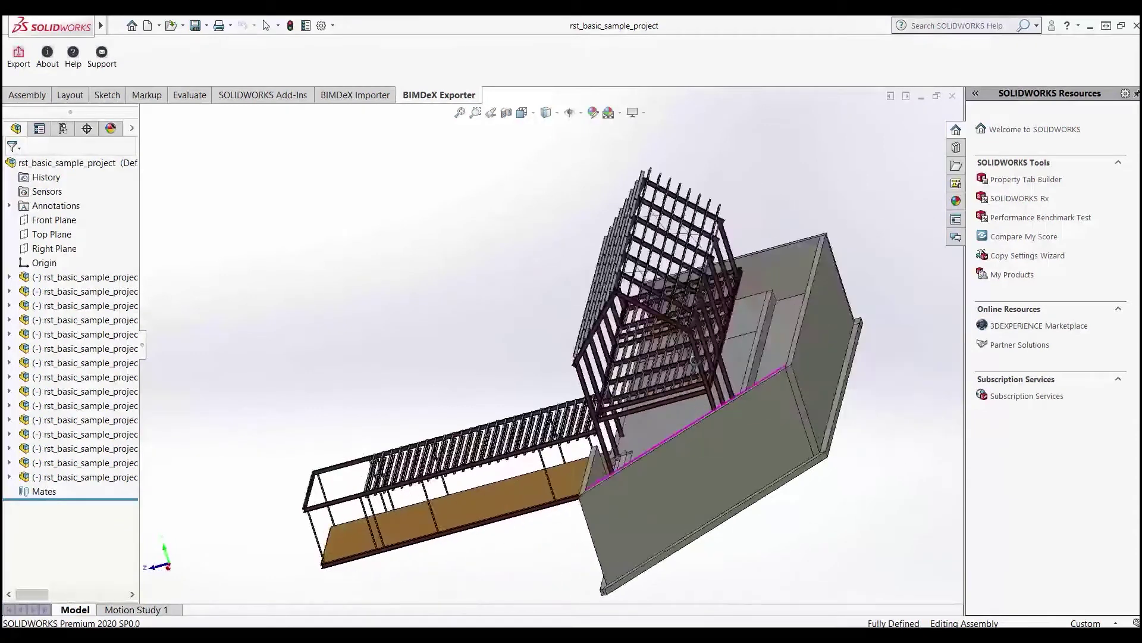
key("Escape")
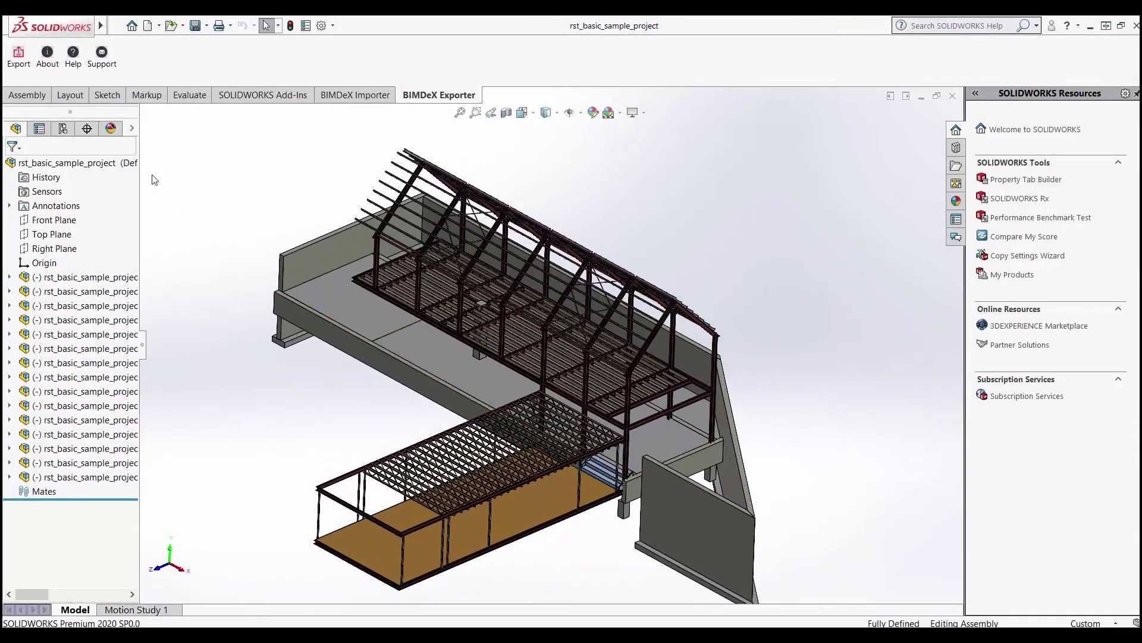
left_click(9, 277)
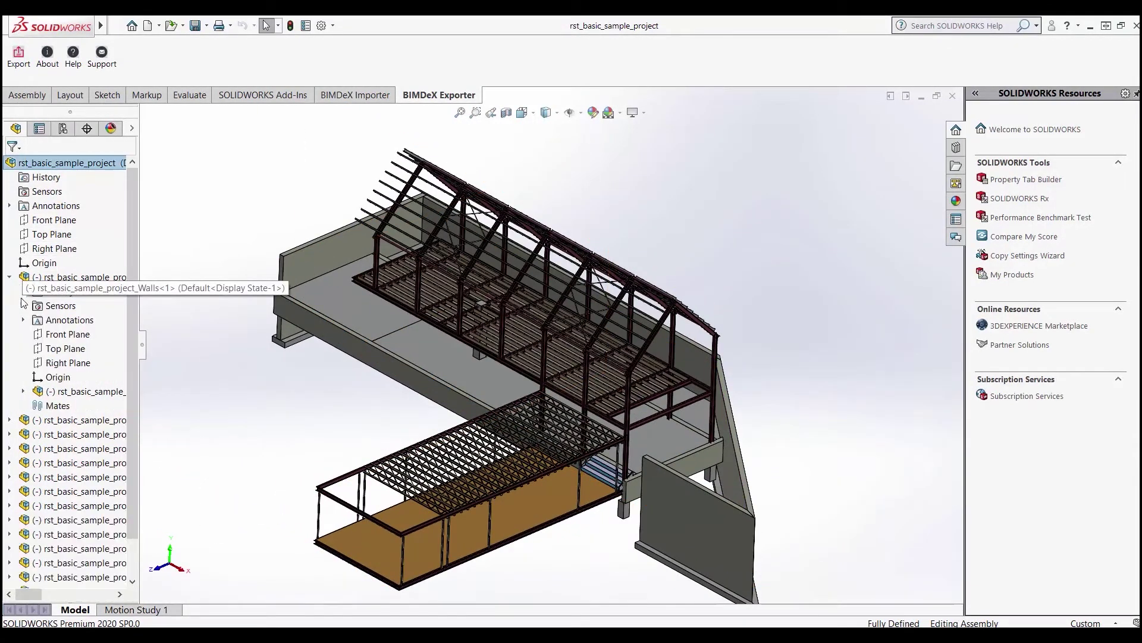
left_click(24, 391)
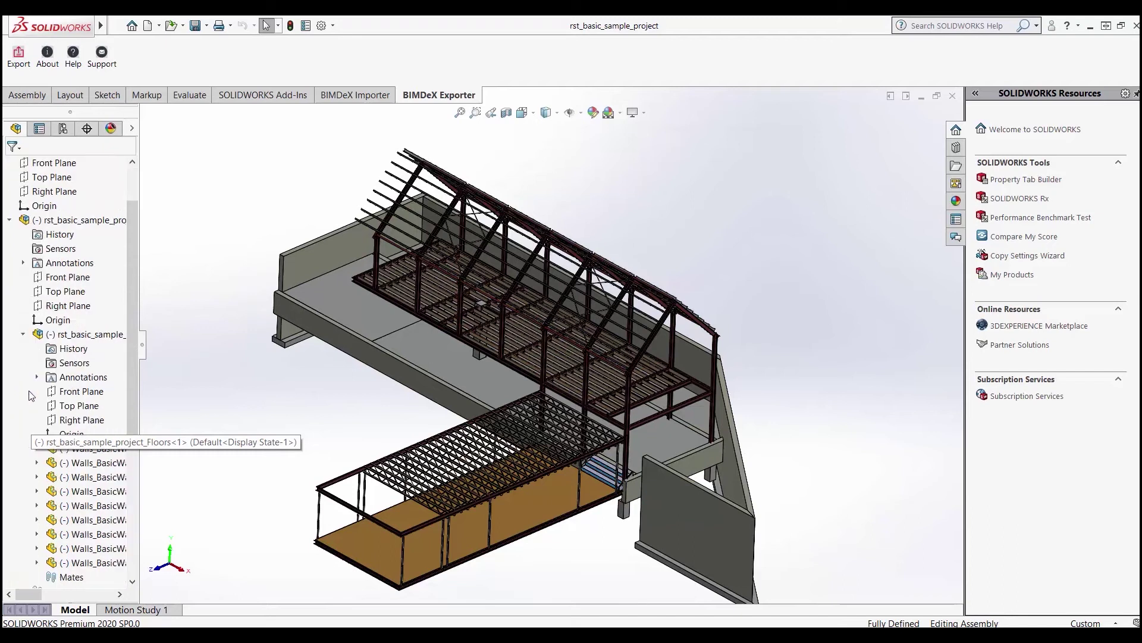
left_click_drag(141, 373, 207, 373)
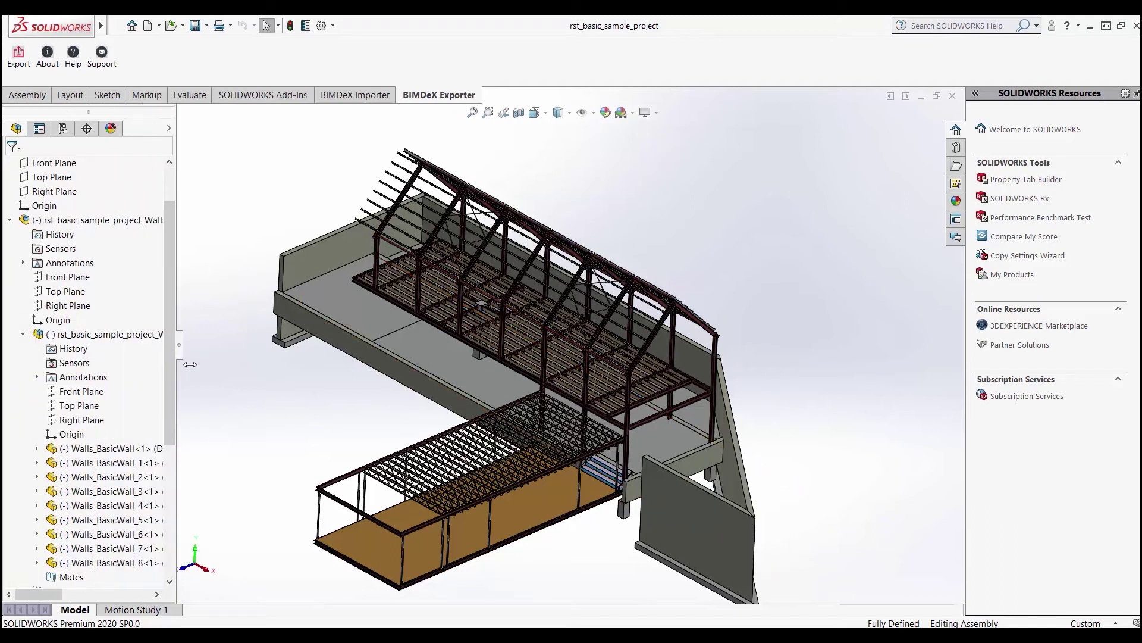
Step: Highlight the Walls subassemblies and a basic wall part, then collapse Walls
left_click(126, 220)
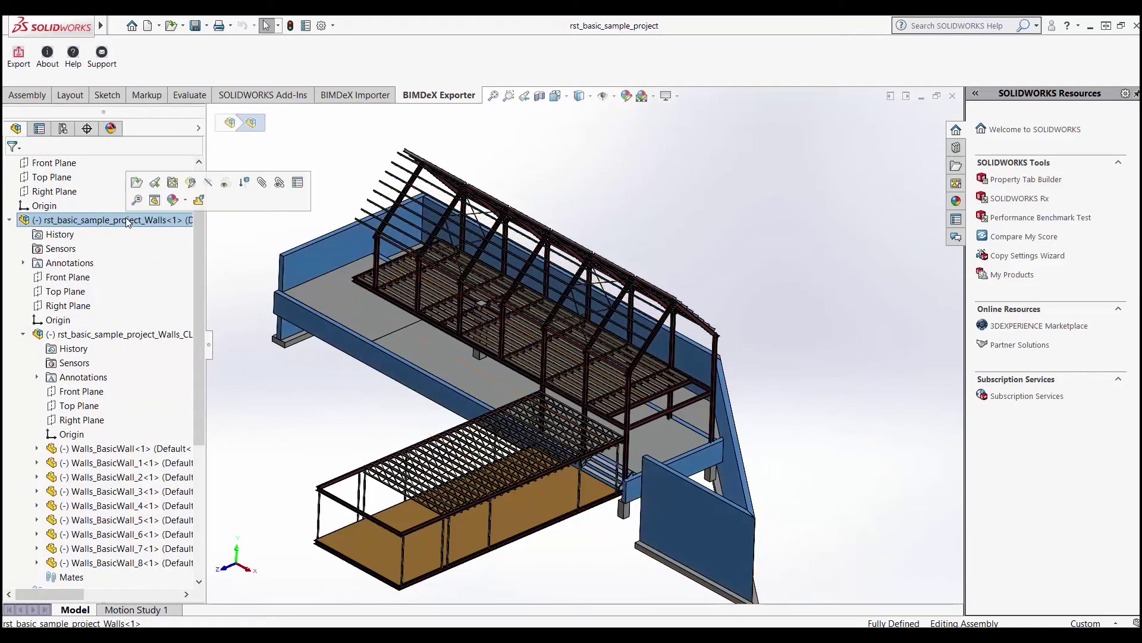
left_click(121, 335)
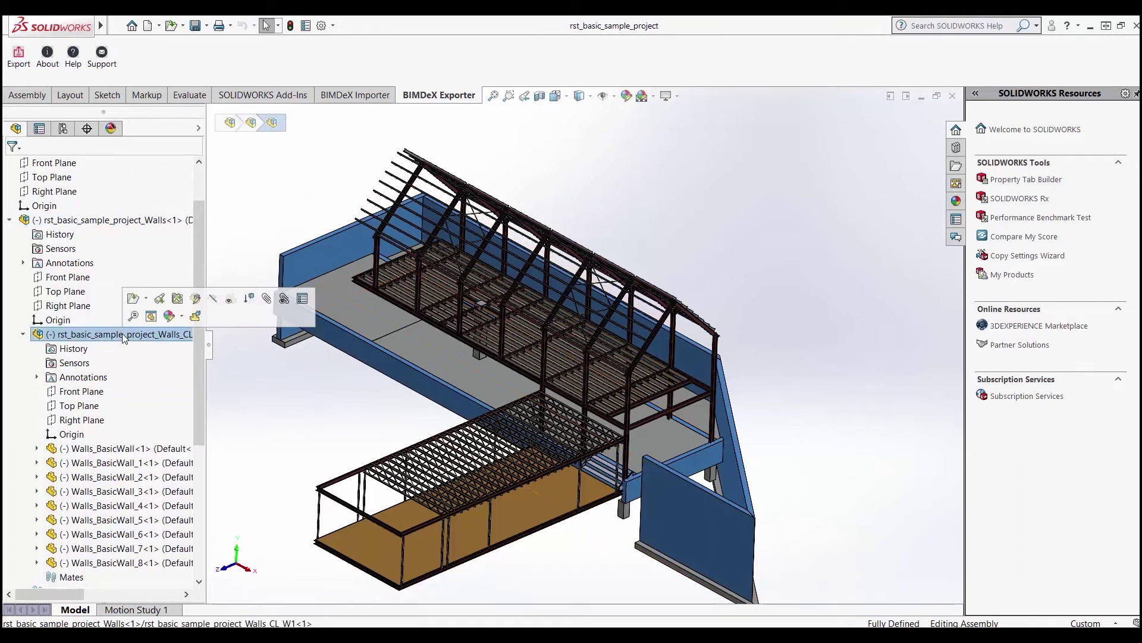
left_click(113, 450)
left_click(766, 333)
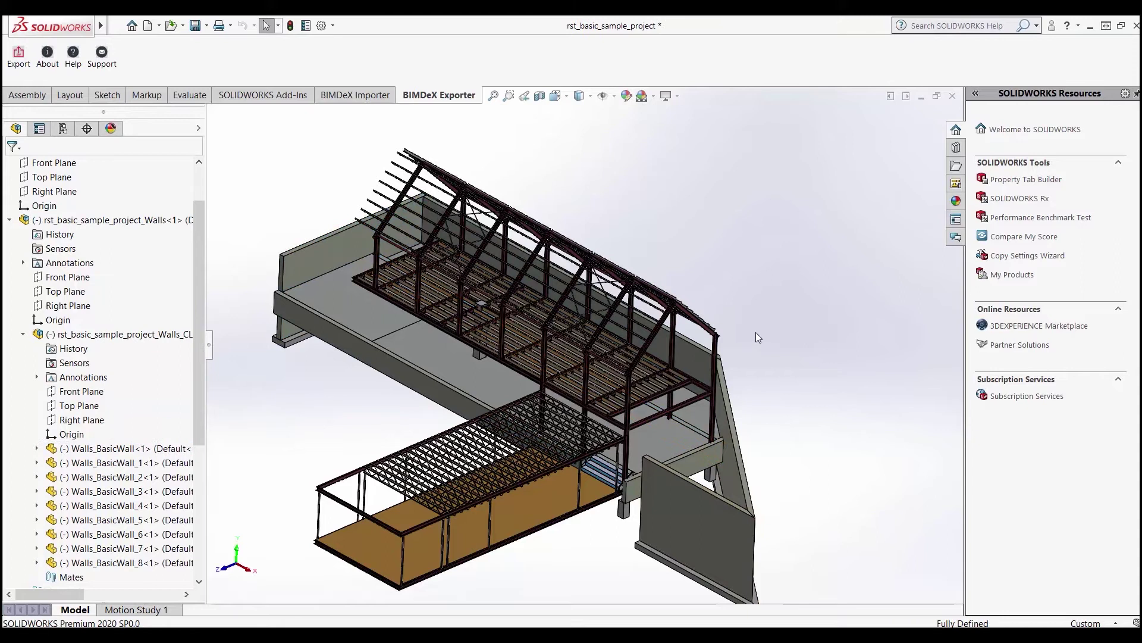
left_click(9, 220)
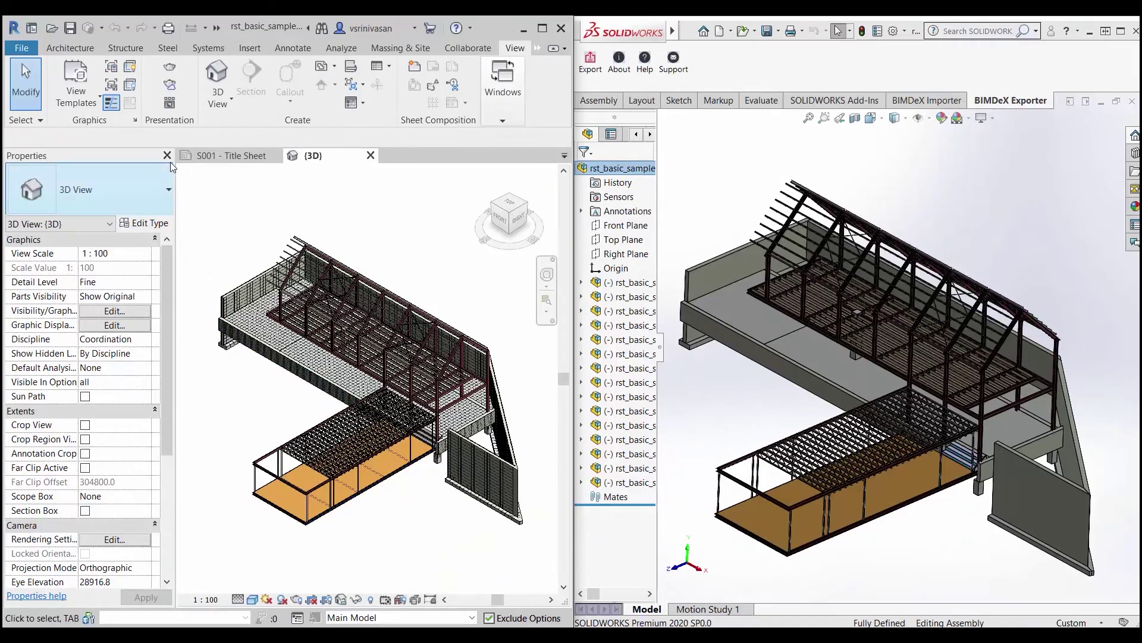
Step: Zoom the SOLIDWORKS assembly and show it from the Front orientation
scroll(42, 405, "up", 1)
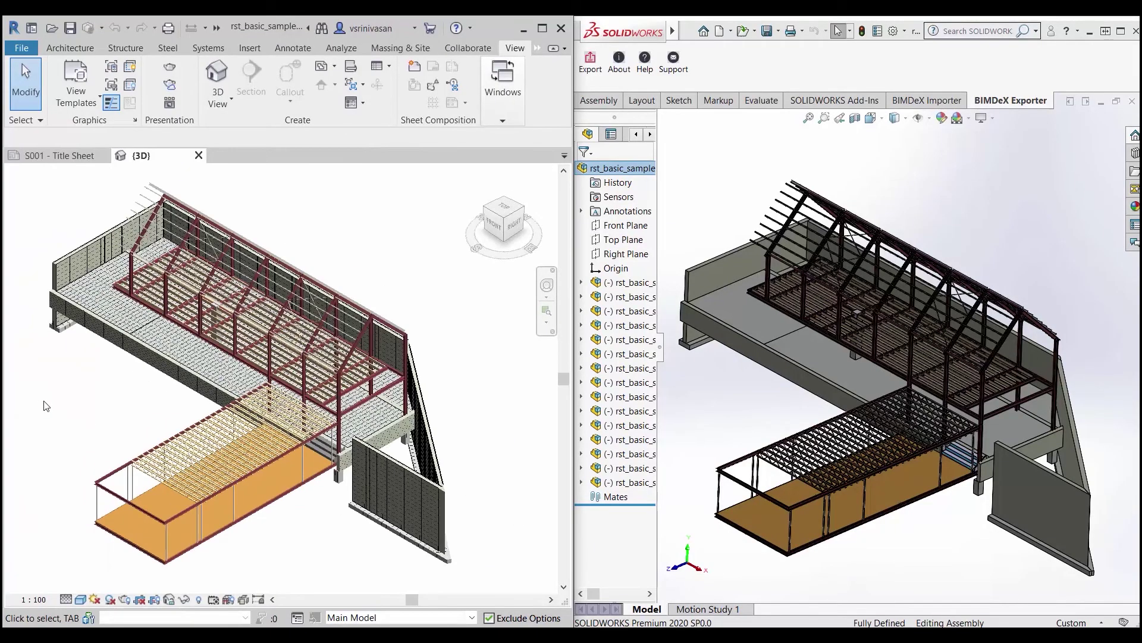
scroll(45, 405, "up", 1)
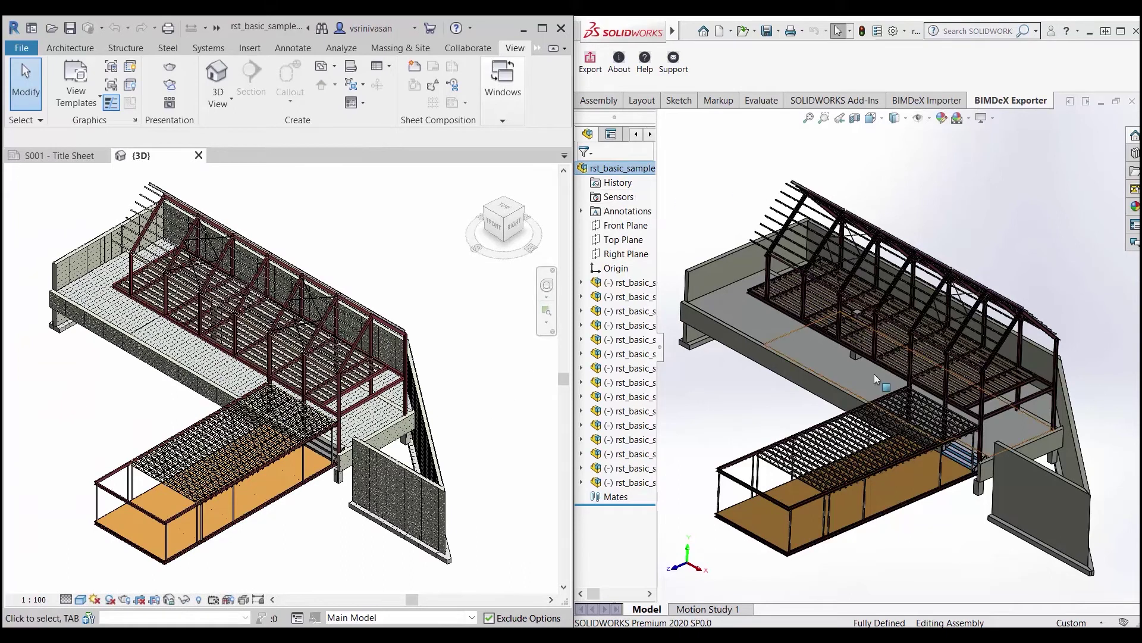
scroll(874, 377, "up", 2)
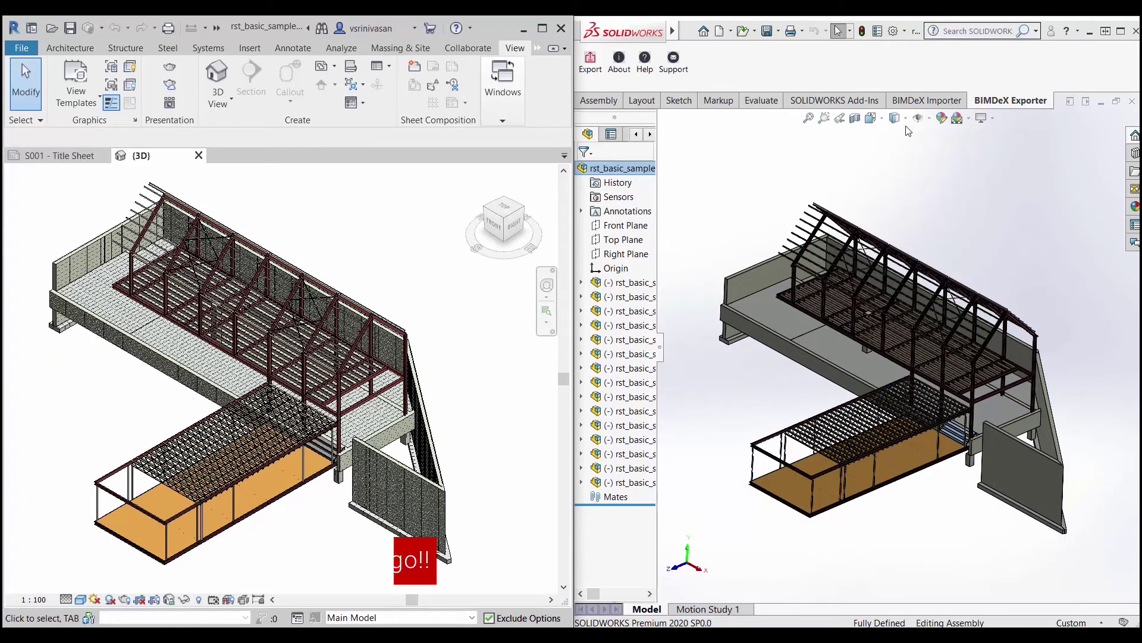
left_click(883, 120)
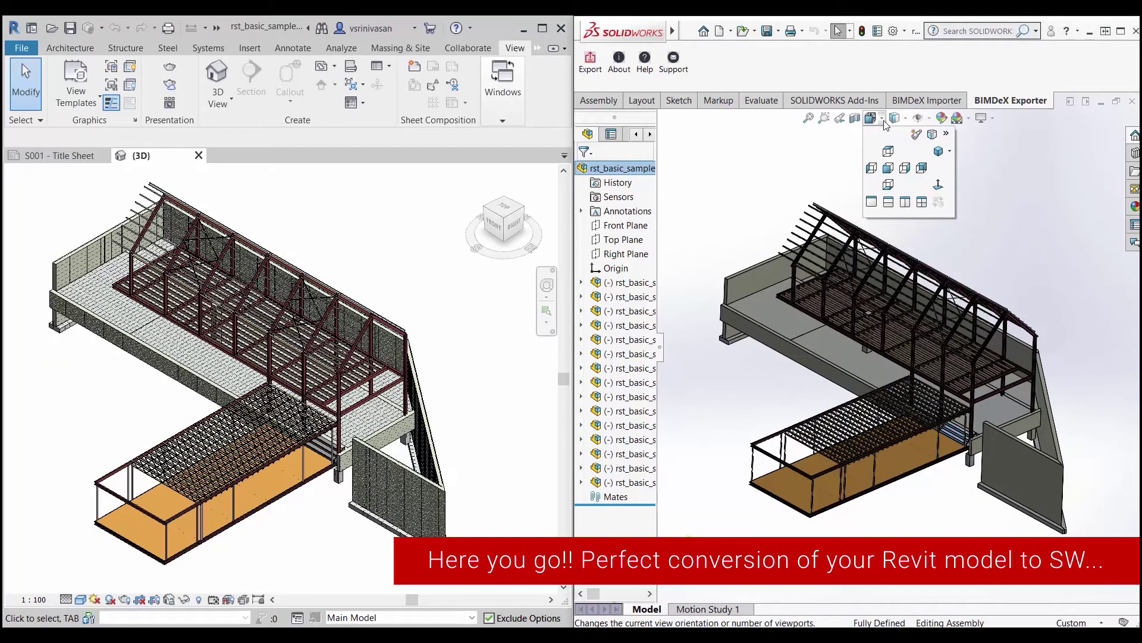
left_click(889, 169)
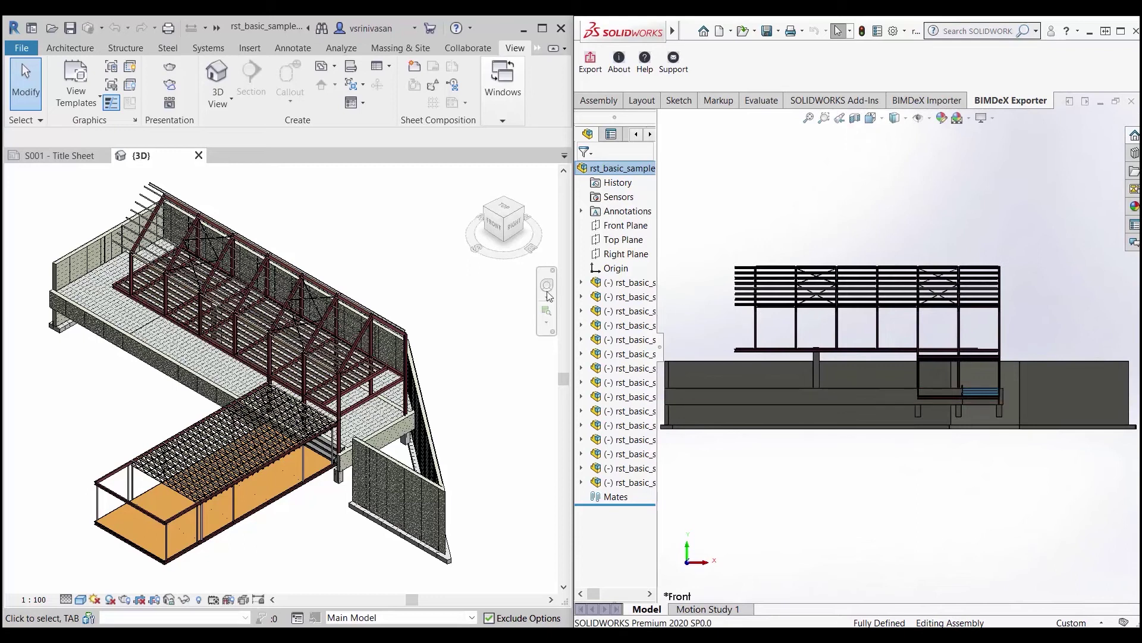
Step: Check Revit's front and Home views, then set SOLIDWORKS to Isometric to match
left_click(496, 225)
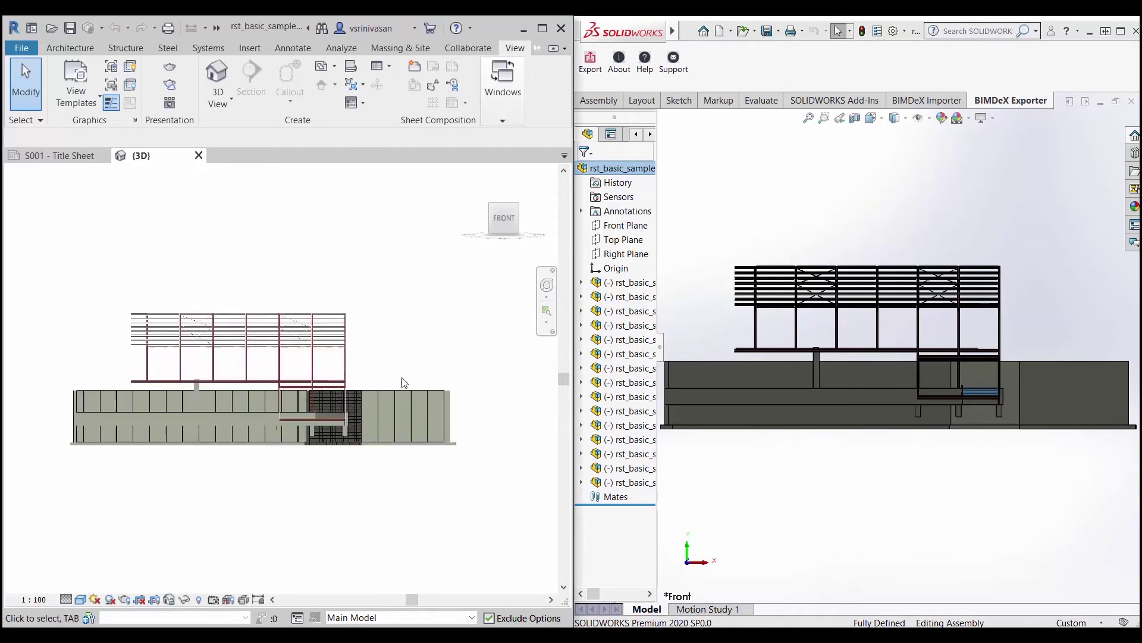
scroll(402, 382, "up", 2)
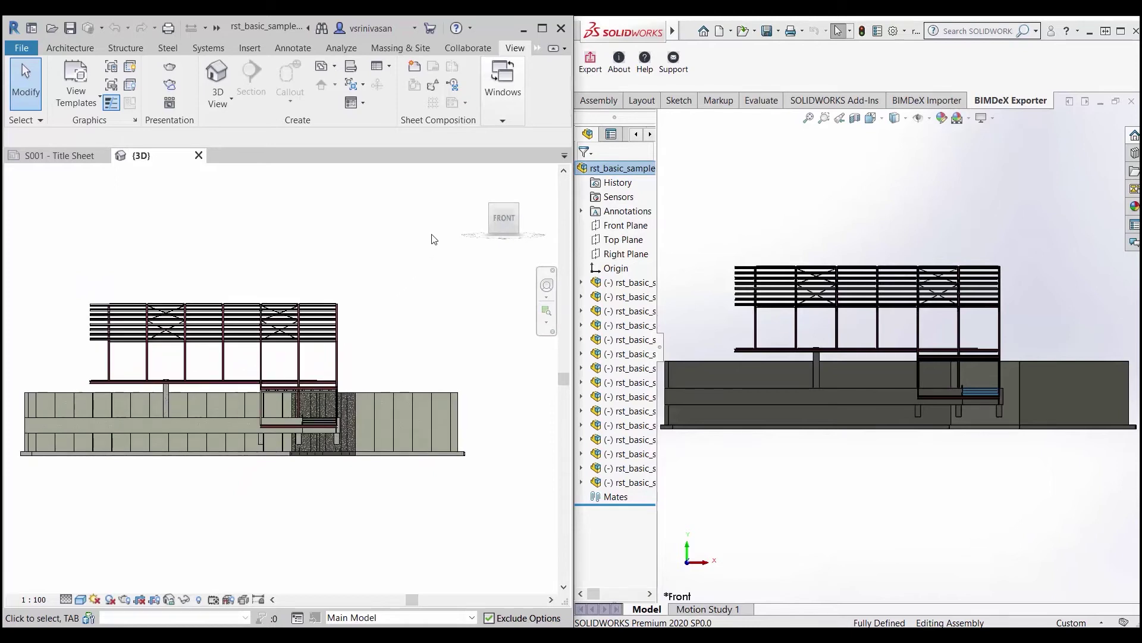
left_click(478, 176)
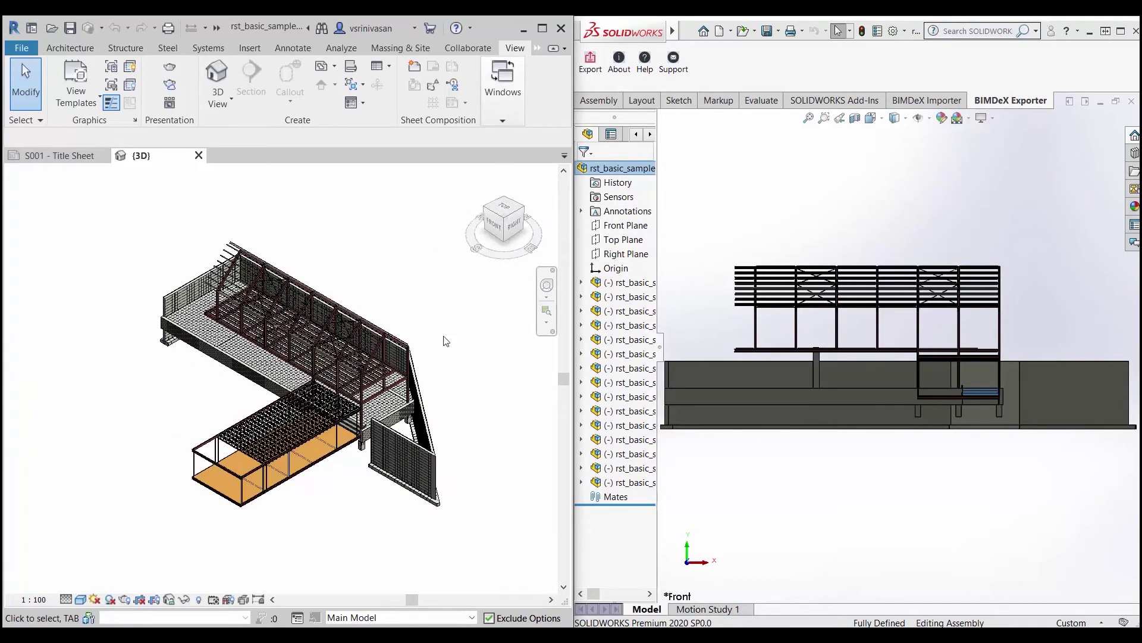
scroll(448, 367, "up", 2)
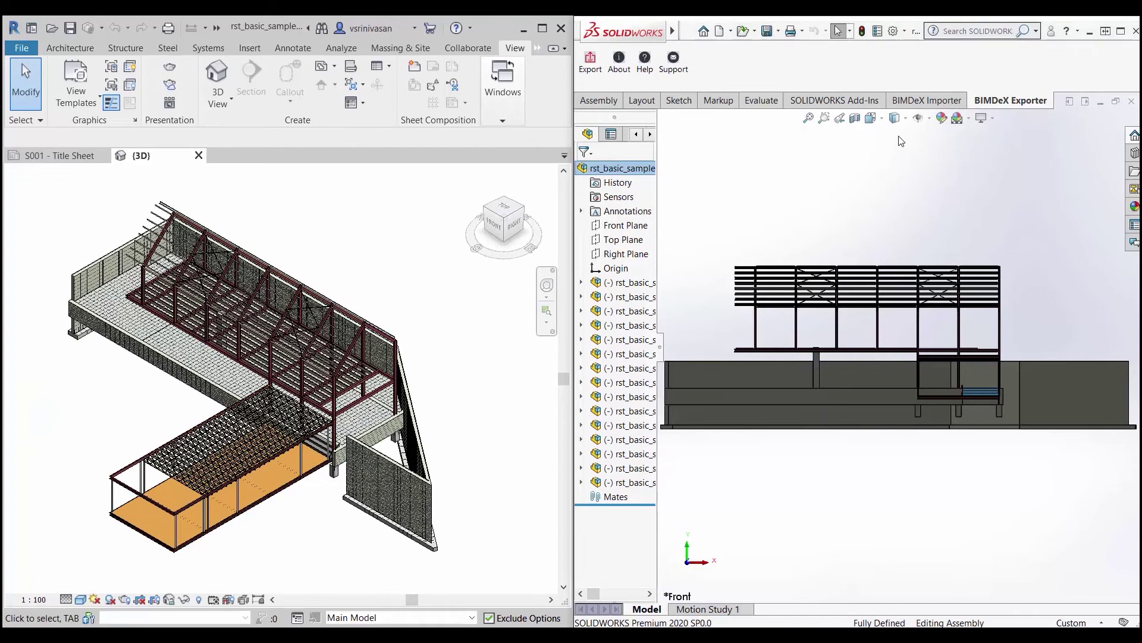
left_click(871, 118)
left_click(871, 118)
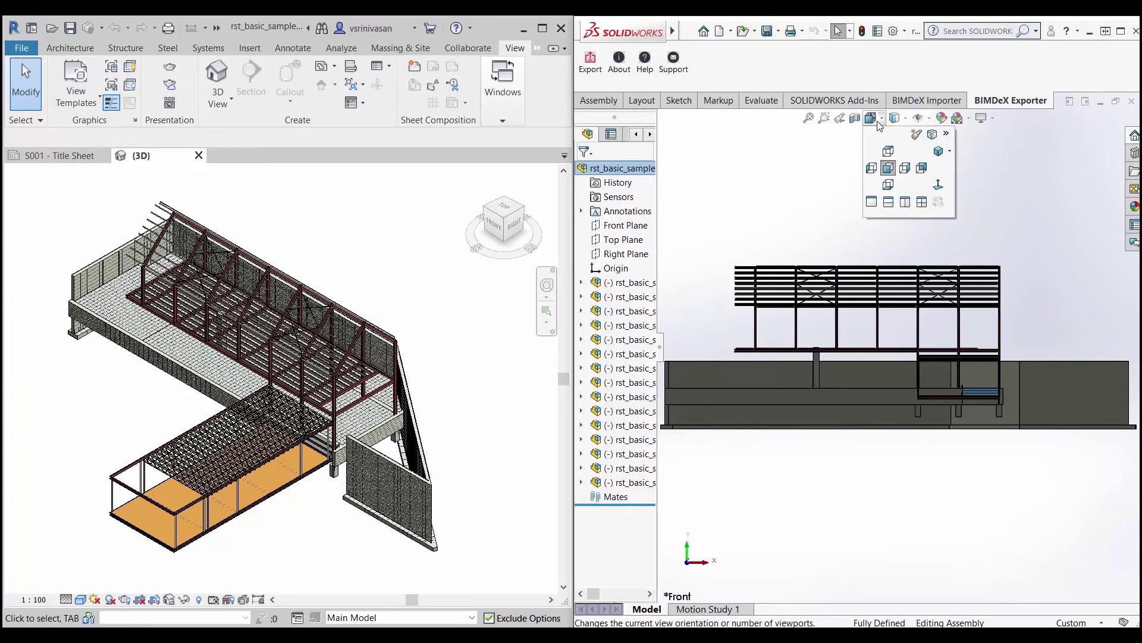
left_click(939, 152)
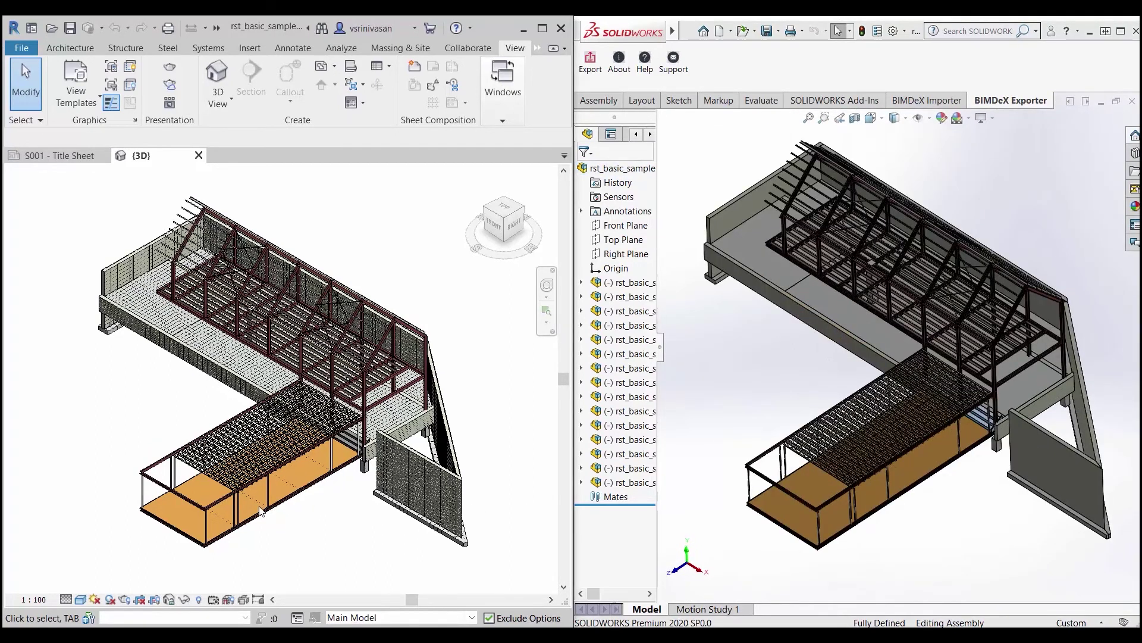
Step: Select the lower front 200PFC beam in Revit and show its Properties
left_click(165, 489)
right_click(165, 489)
left_click(196, 476)
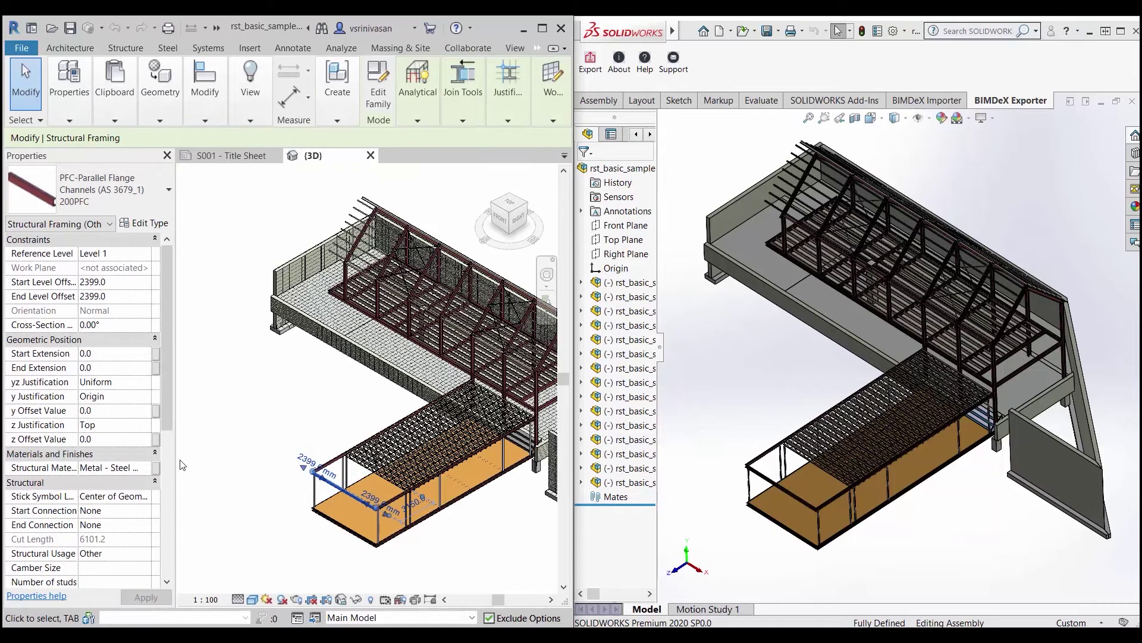
mouse_move(161, 343)
left_mouse_down()
mouse_move(160, 466)
mouse_move(168, 338)
left_mouse_up()
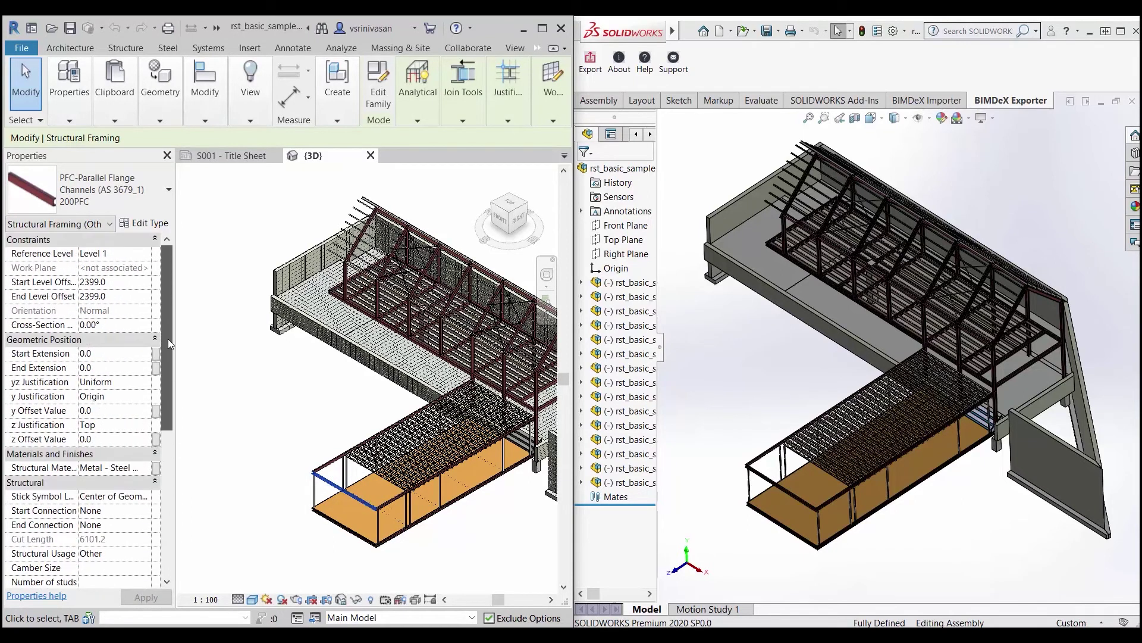
Step: Open the 200PFC Type Properties and scroll through its section area and height parameters
left_click(157, 227)
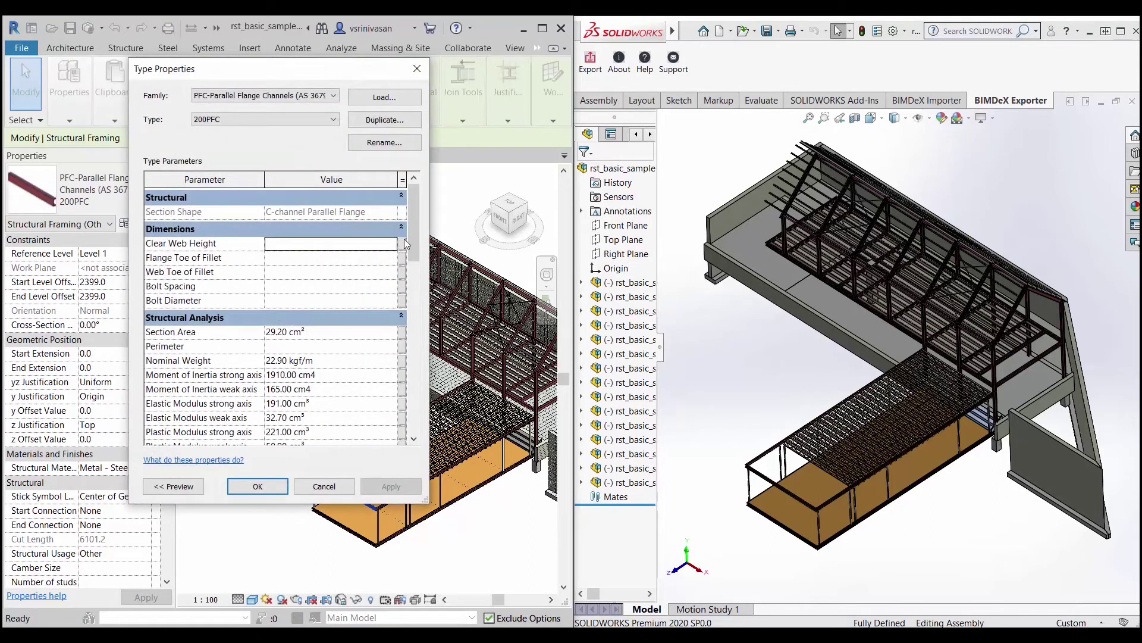
left_click_drag(412, 236, 400, 349)
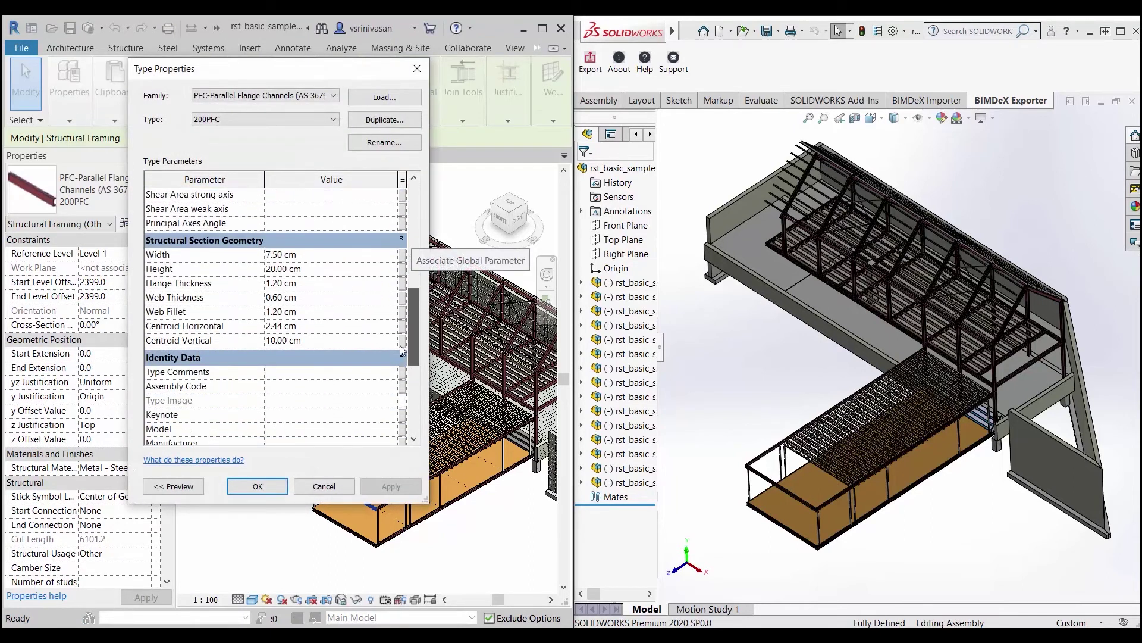
scroll(399, 348, "down", 3)
scroll(399, 346, "down", 2)
scroll(397, 345, "up", 2)
scroll(393, 344, "up", 3)
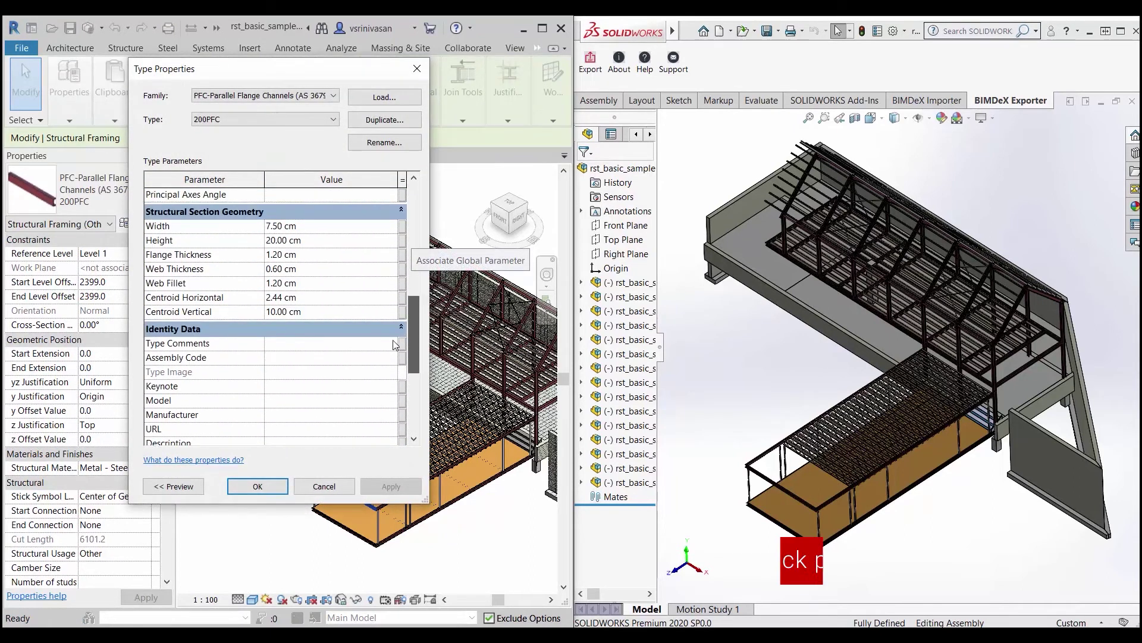
scroll(393, 343, "up", 5)
scroll(397, 297, "up", 2)
scroll(401, 252, "up", 1)
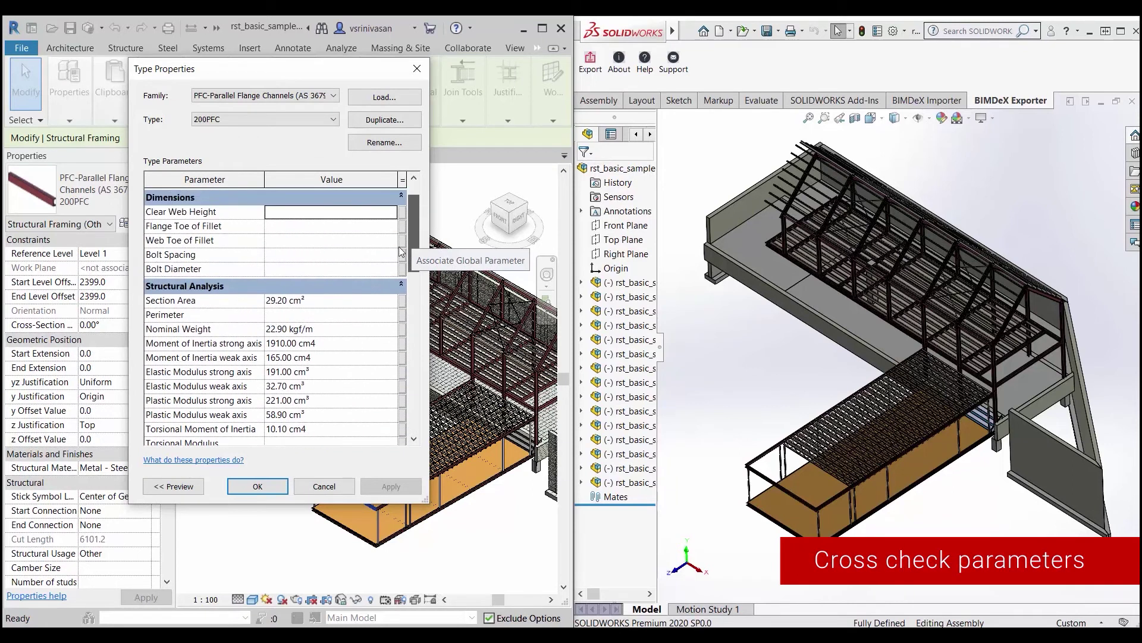
Step: Open the PFC channel beam as its own part, skip FeatureWorks, view isometric
left_click(770, 481)
left_click(800, 408)
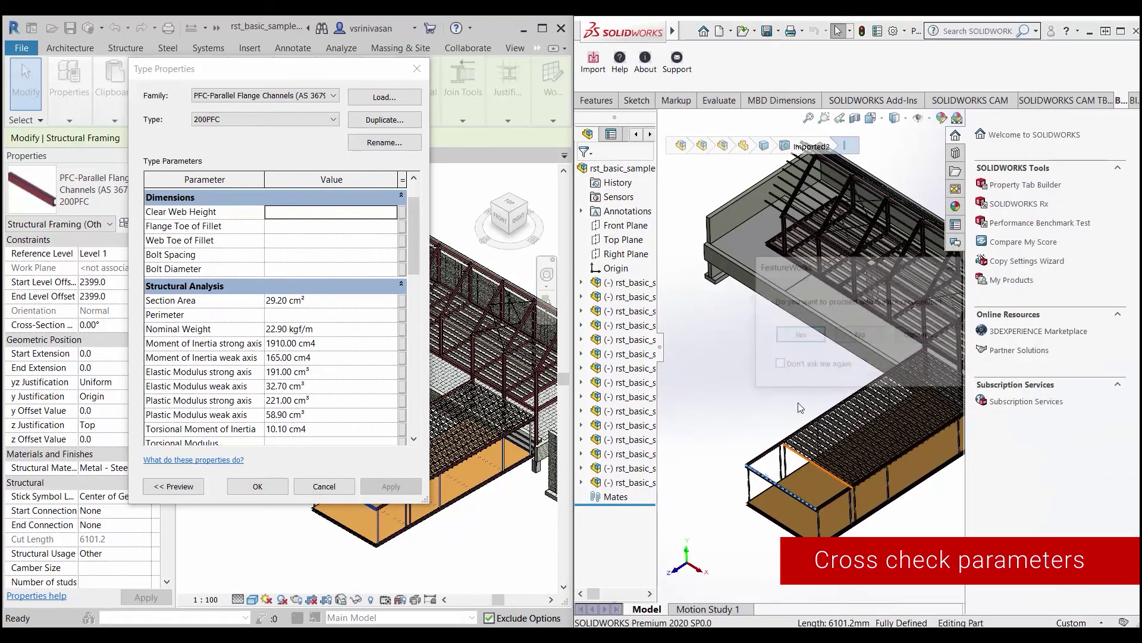
left_click(860, 334)
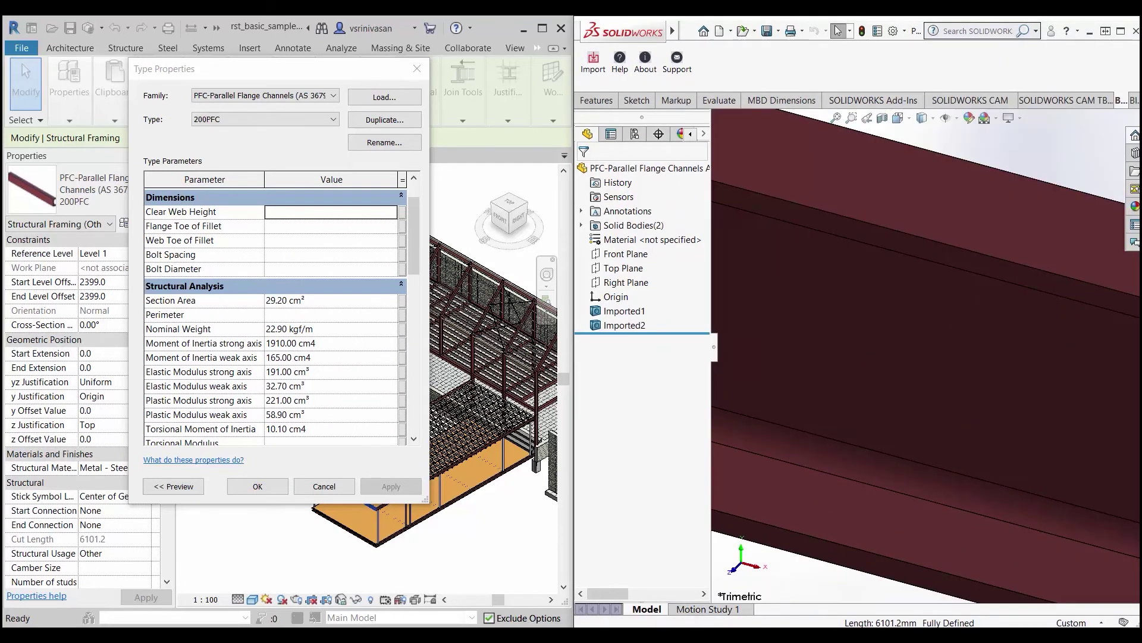
key("ctrl+7")
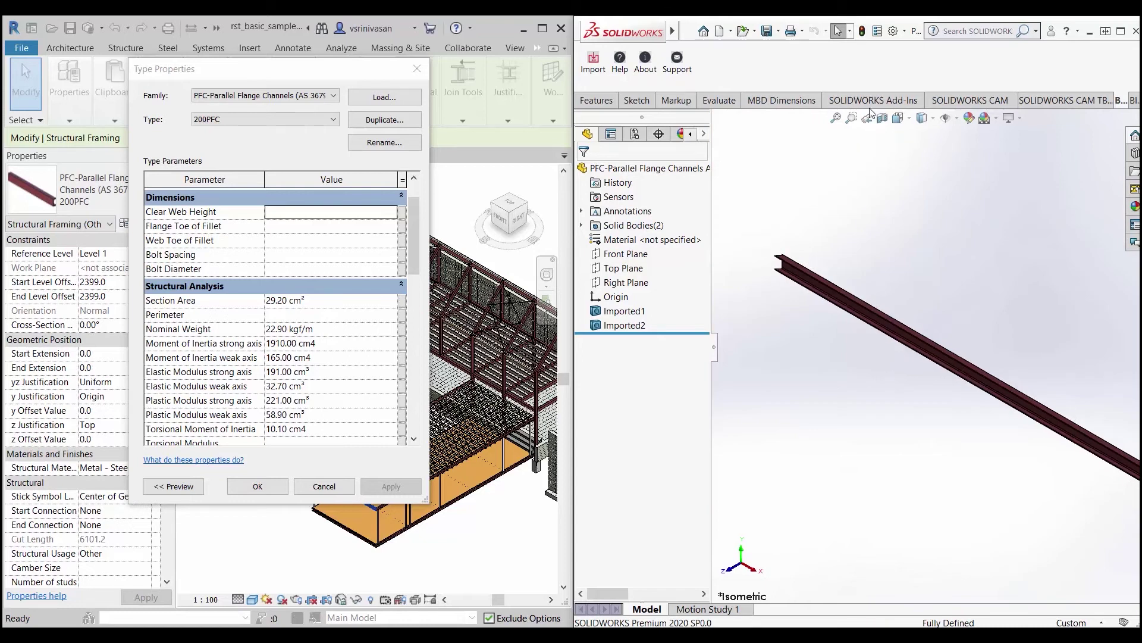
Step: Compare the beam's Custom properties beside Revit's parameters, then close both dialogs
left_click(877, 31)
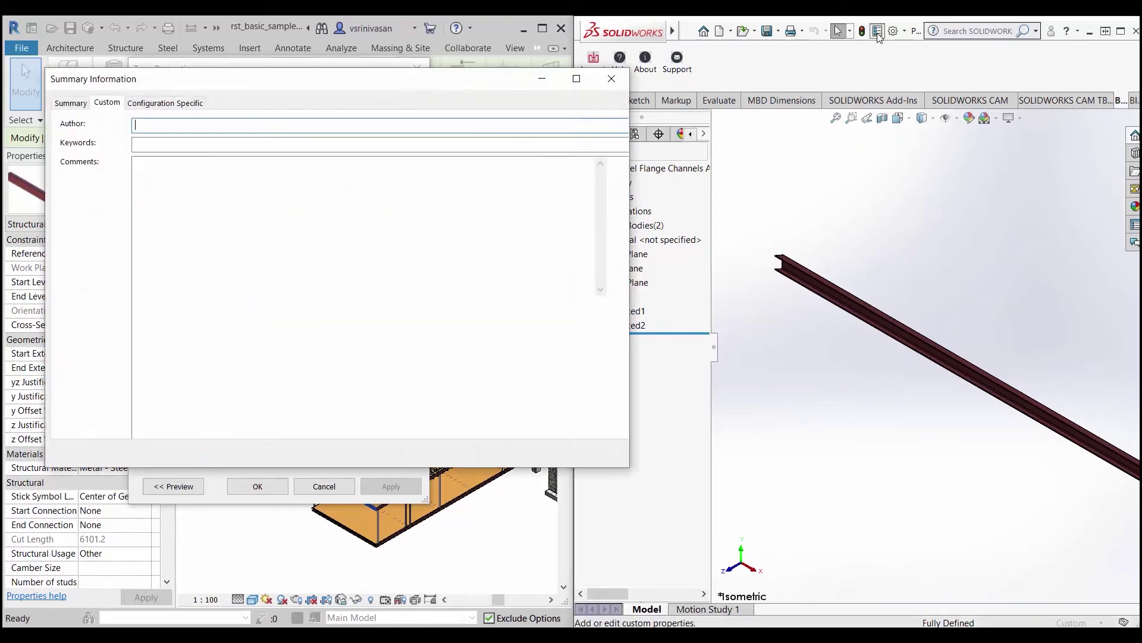
left_click(107, 103)
left_click_drag(459, 80, 972, 90)
left_click_drag(1134, 271, 1120, 206)
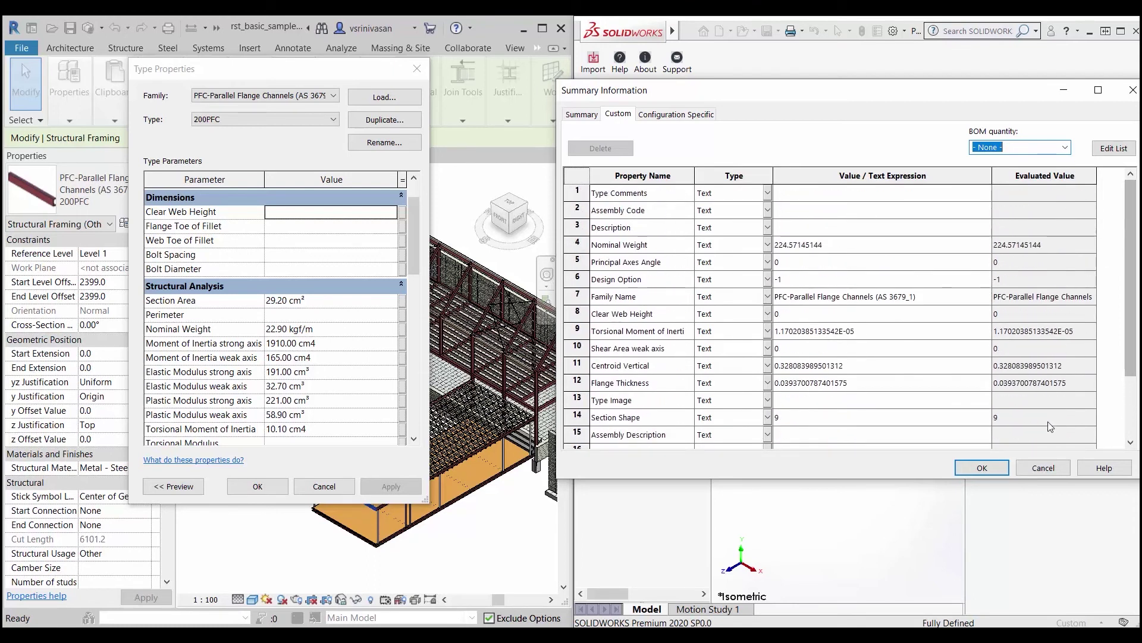
left_click(981, 467)
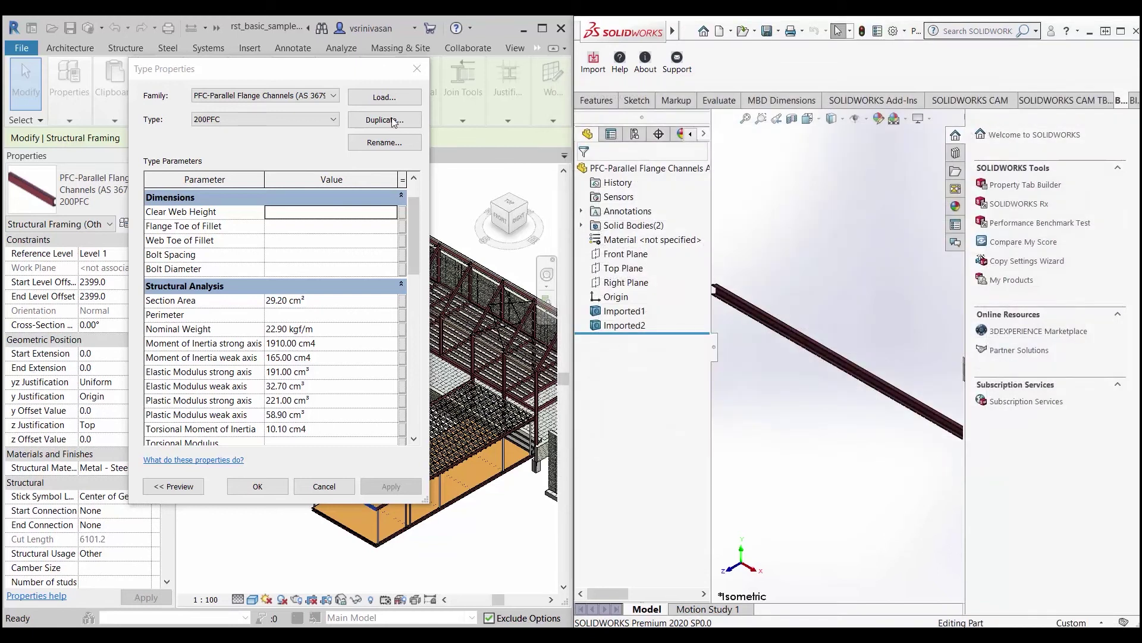
left_click(416, 78)
Step: Close the PFC channel part without saving, then widen the FeatureManager tree to show full component names
left_click(909, 138)
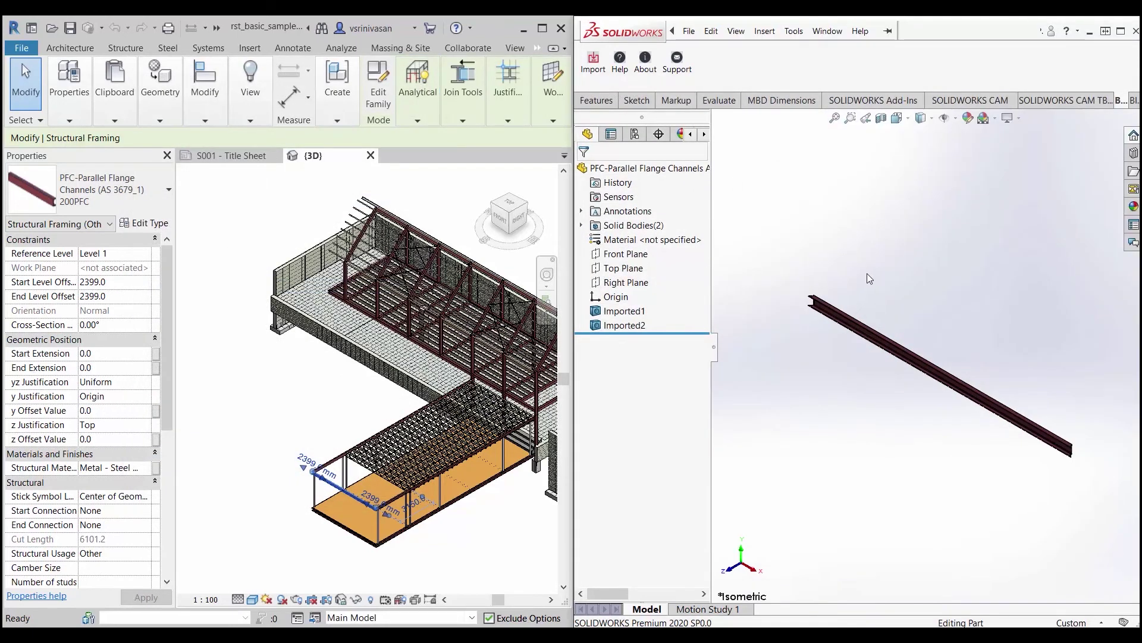
left_click(1121, 32)
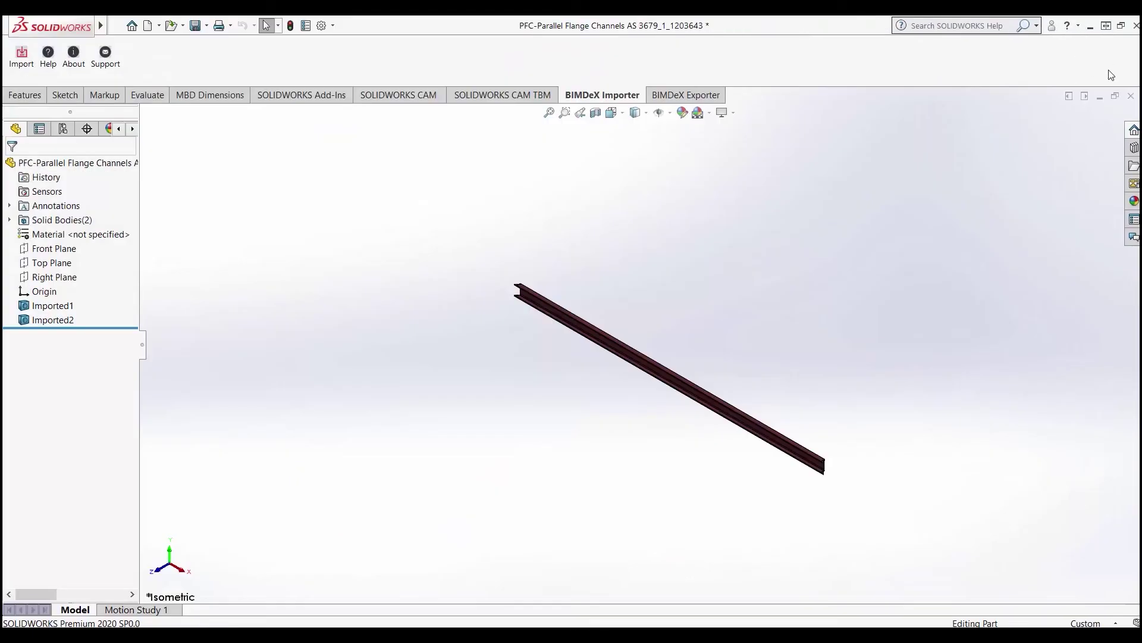
left_click(1130, 97)
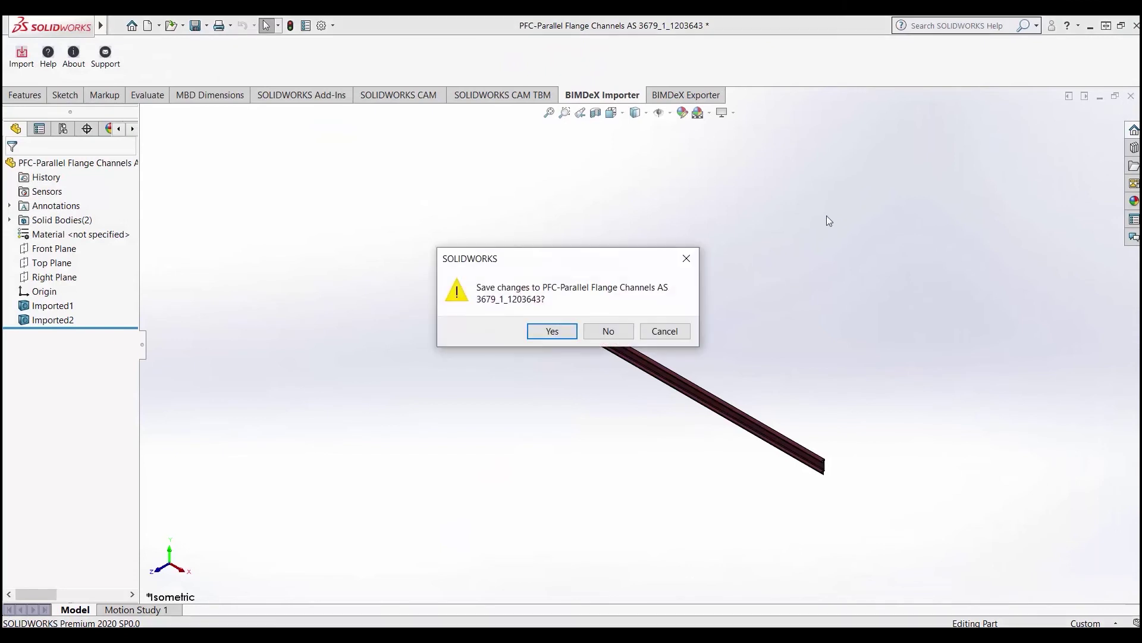
left_click(605, 332)
left_click(567, 355)
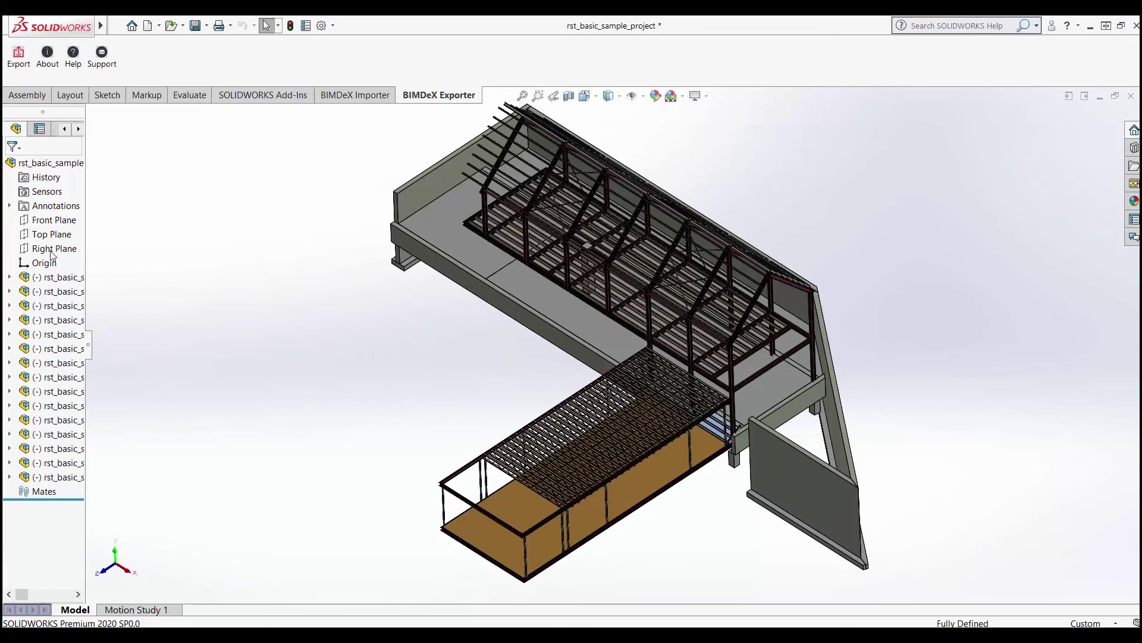
left_click_drag(86, 204, 195, 202)
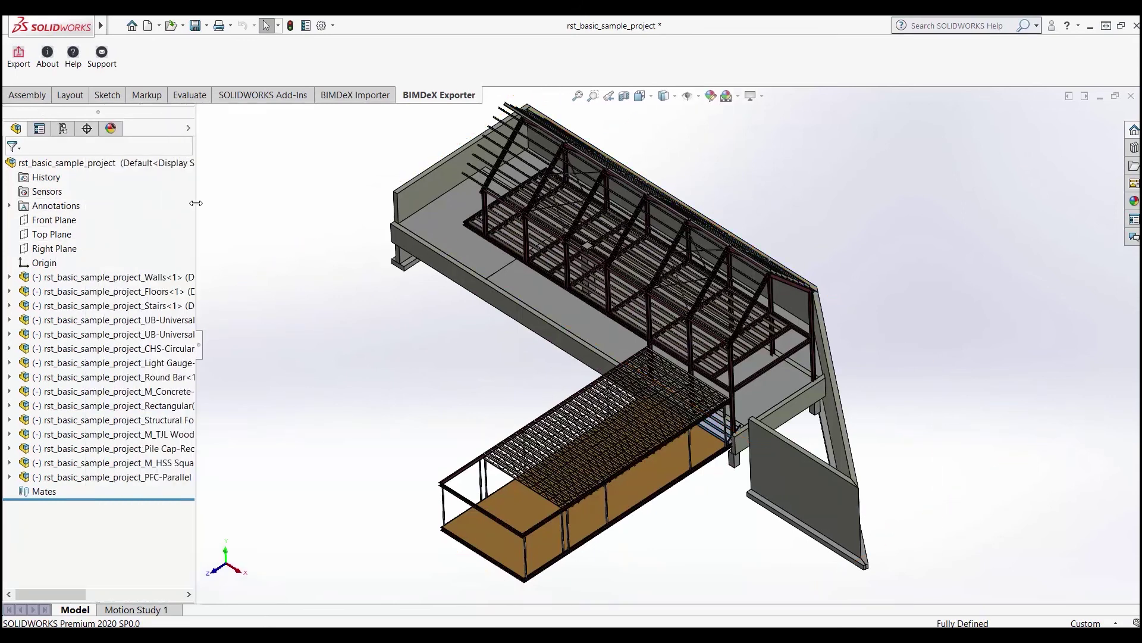